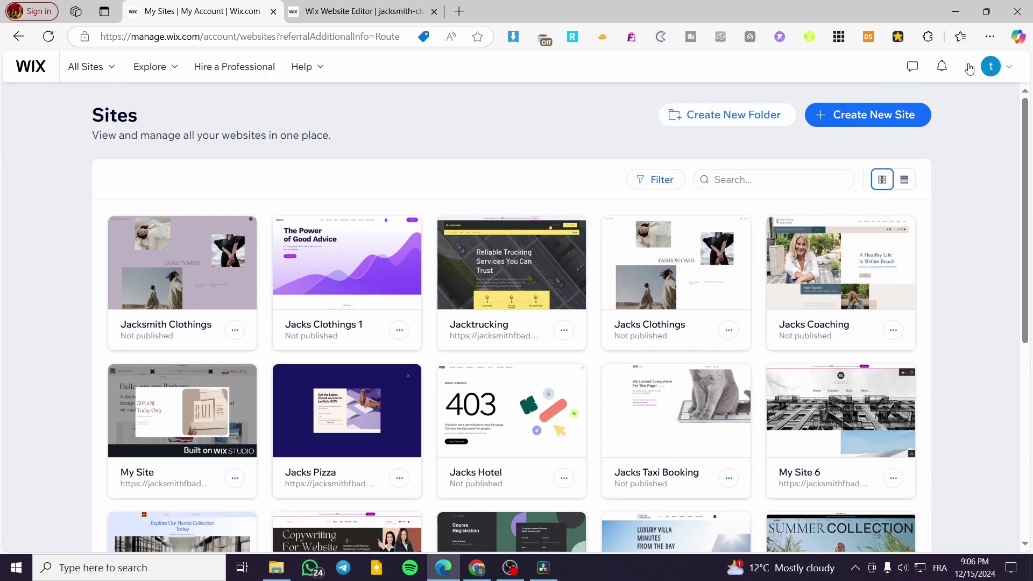
- Open the Jacksmith Clothings site, switch to its website editor, and dismiss the available-domain suggestion
{"action": "mouse_move", "coordinate": [191, 267]}
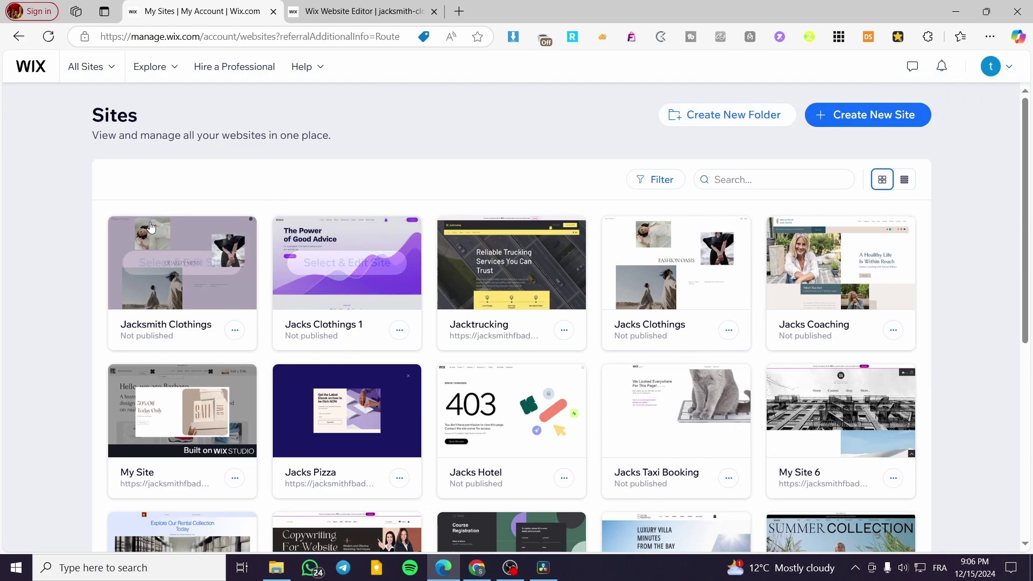
{"action": "mouse_move", "coordinate": [877, 282]}
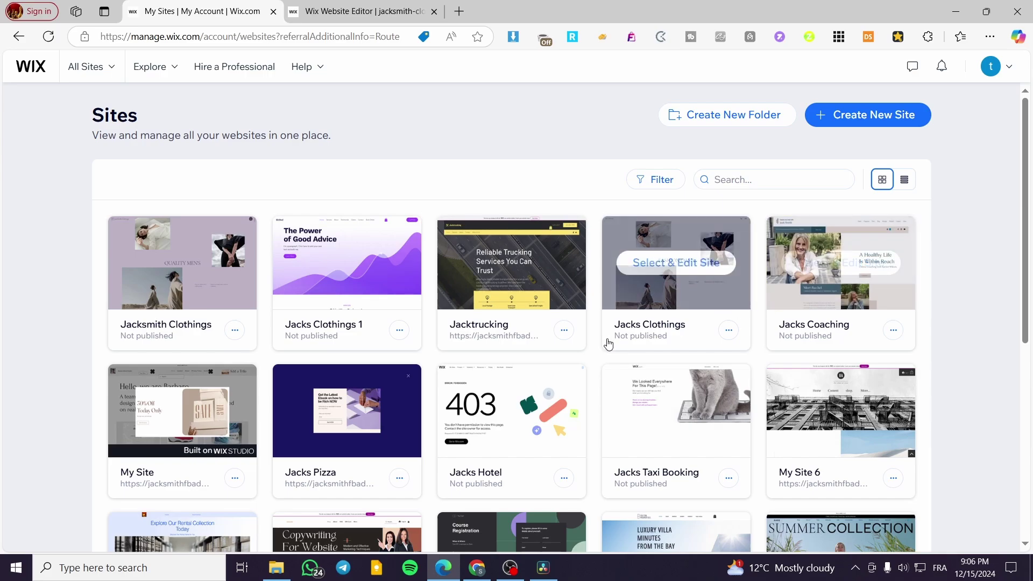
{"action": "mouse_move", "coordinate": [248, 348]}
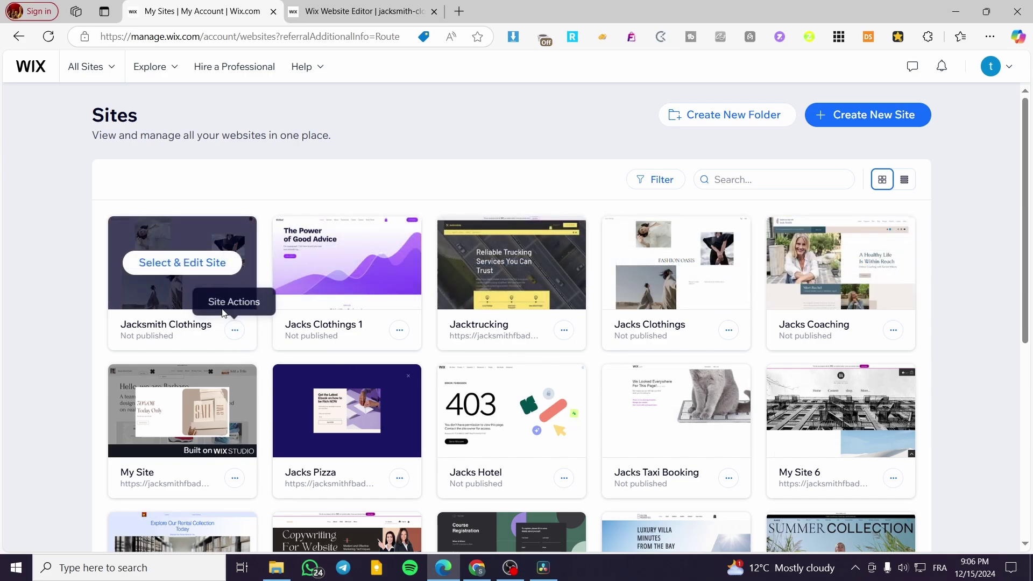
{"action": "left_click", "coordinate": [207, 269]}
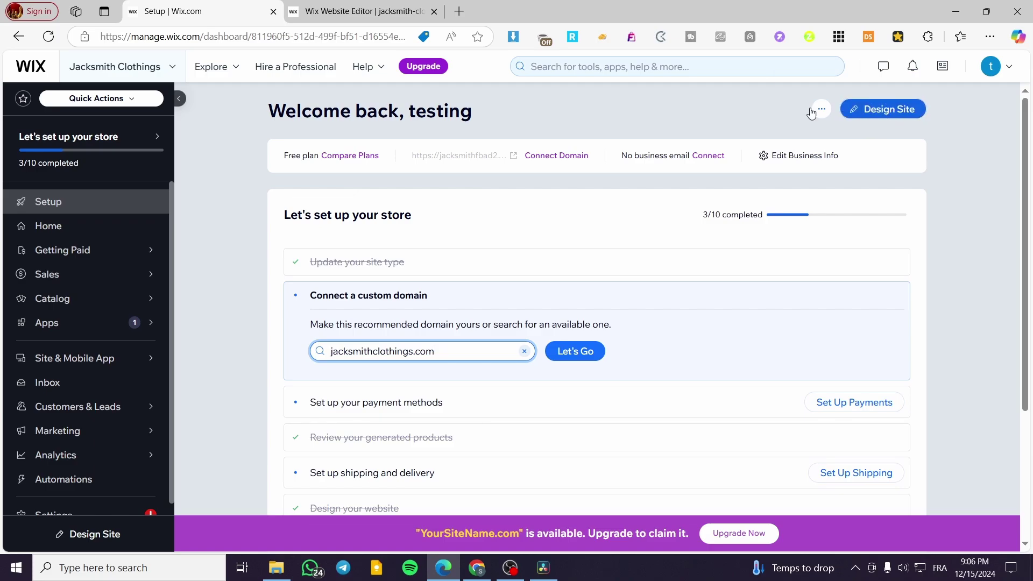
{"action": "left_click", "coordinate": [326, 4]}
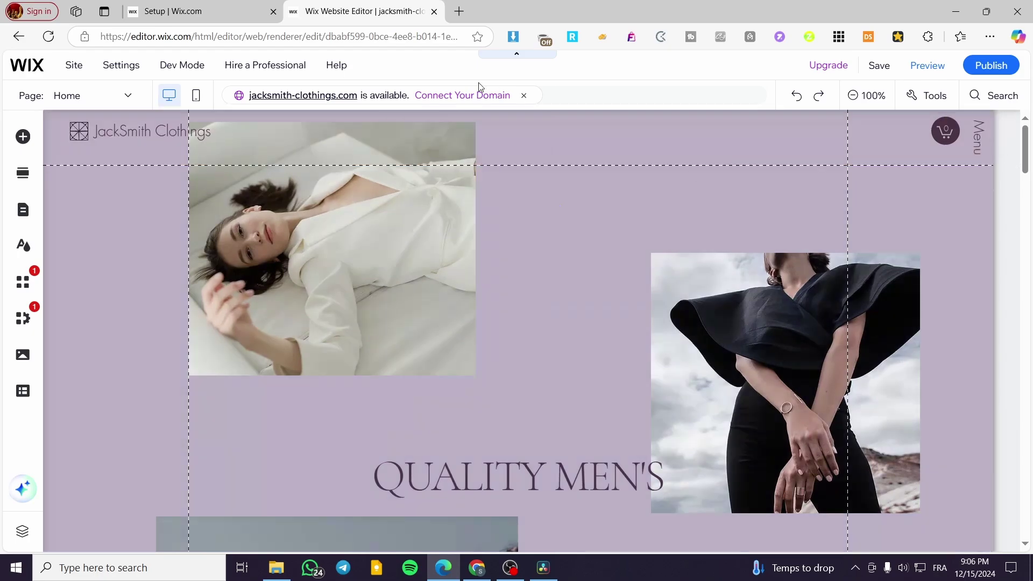
{"action": "left_click", "coordinate": [524, 95]}
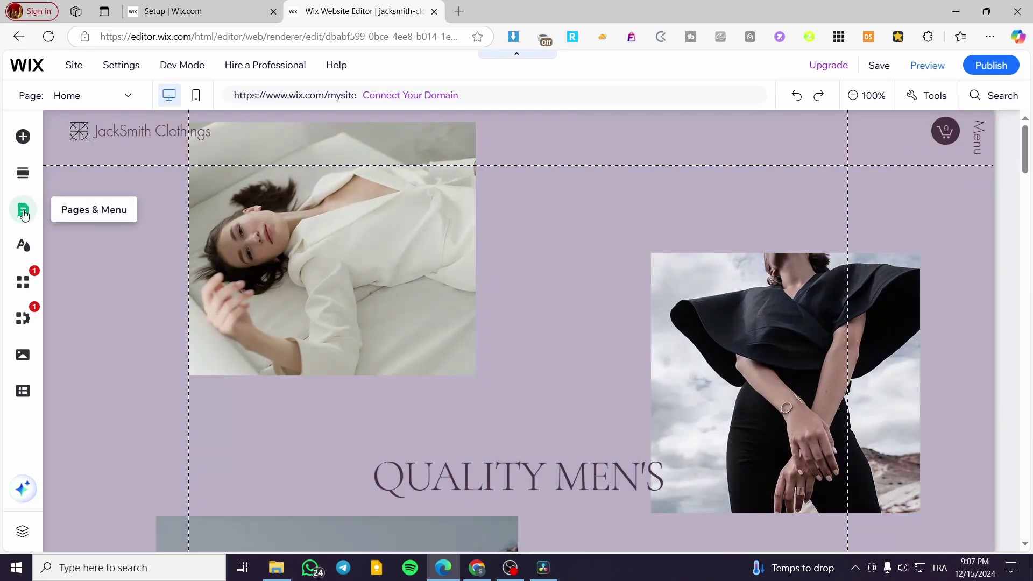
- Examine the site's page list, the header's quick-edit elements, and the hamburger menu on the Home page
{"action": "left_click", "coordinate": [23, 214]}
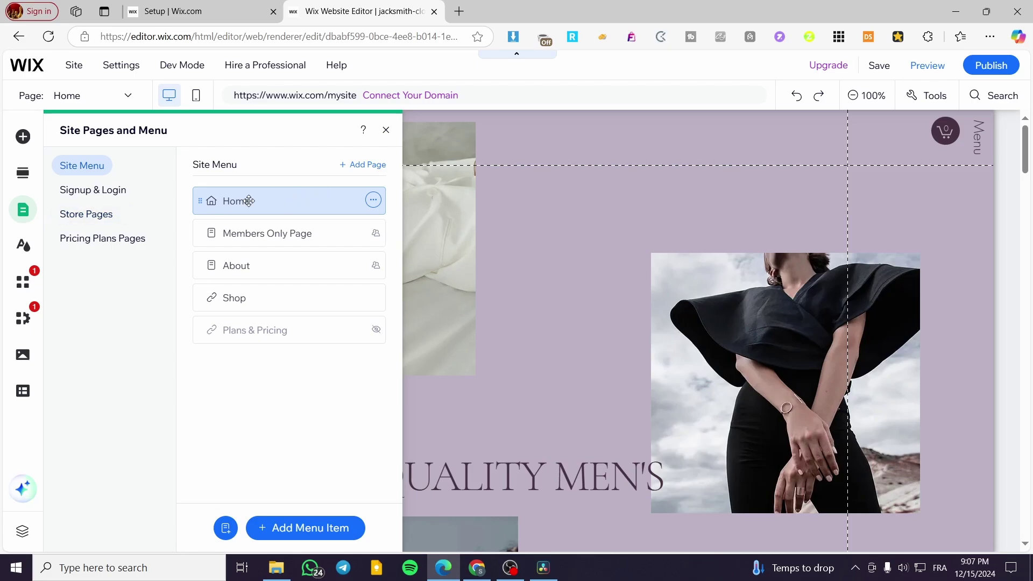
{"action": "left_click", "coordinate": [381, 133]}
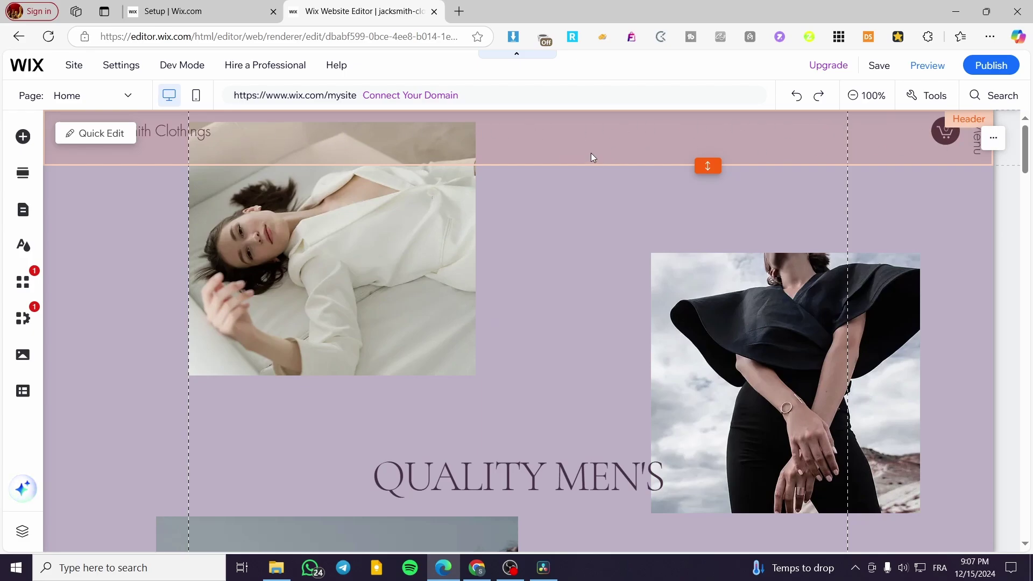
{"action": "left_click", "coordinate": [101, 135]}
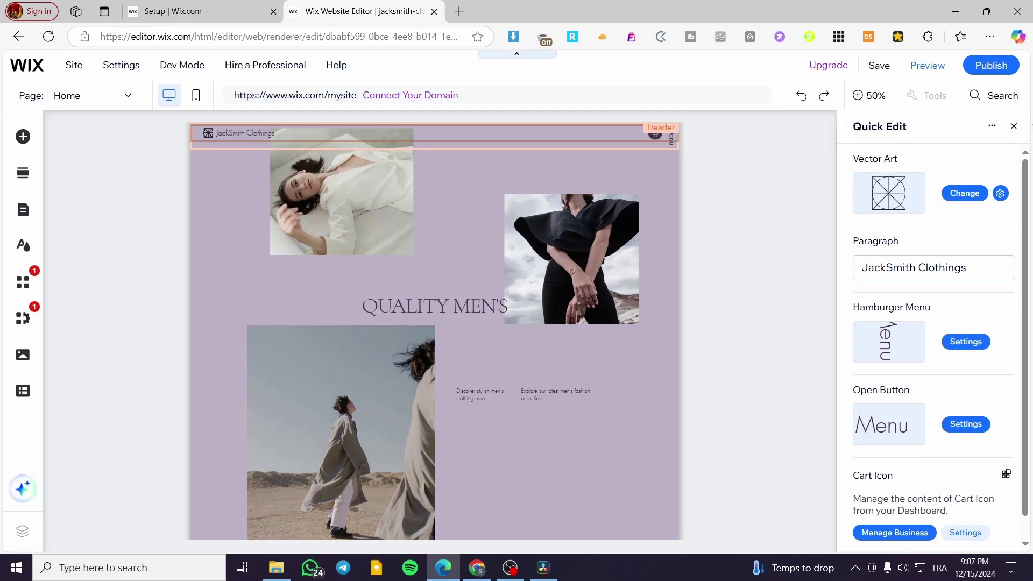
{"action": "left_click", "coordinate": [1014, 126]}
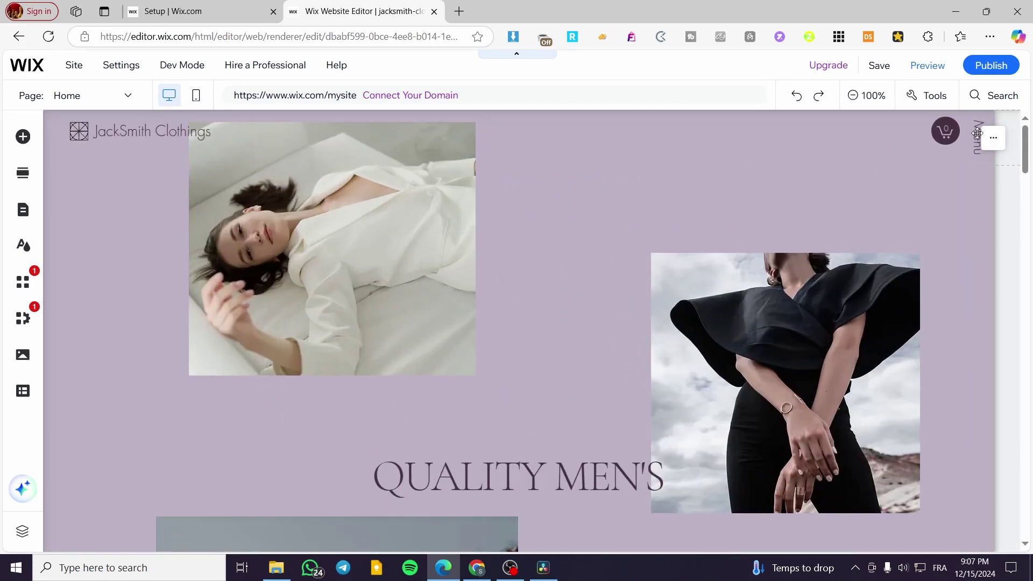
{"action": "left_click", "coordinate": [973, 142]}
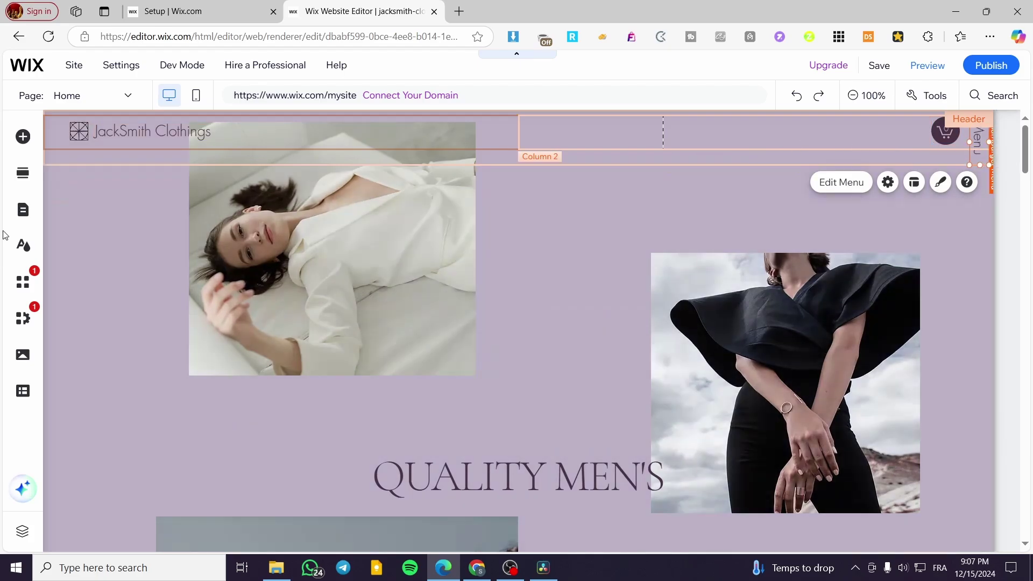
- Open the About page from the site menu's page list for editing
{"action": "left_click", "coordinate": [22, 211]}
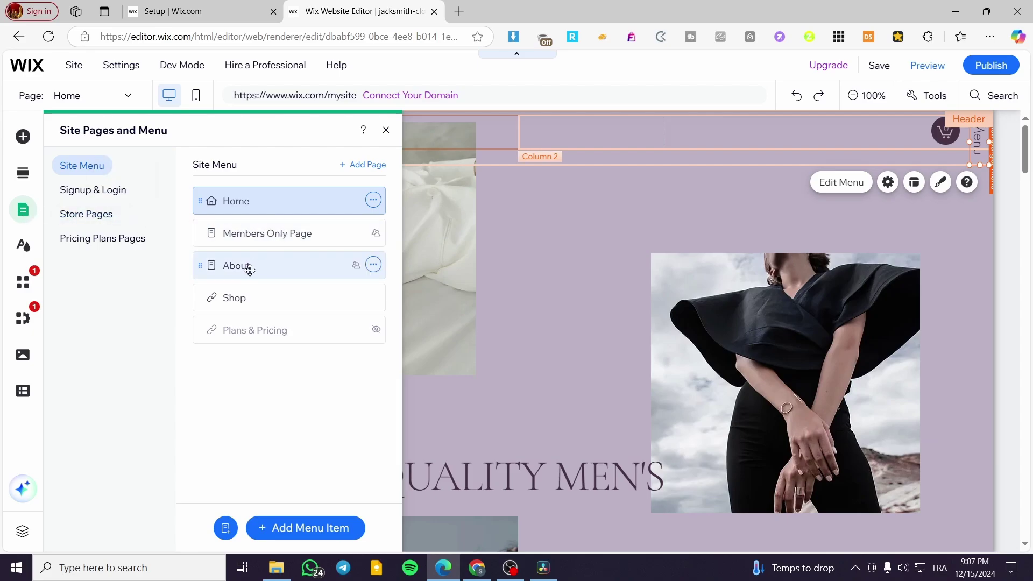
{"action": "left_click", "coordinate": [374, 264]}
{"action": "left_click", "coordinate": [295, 268]}
{"action": "left_click", "coordinate": [234, 268]}
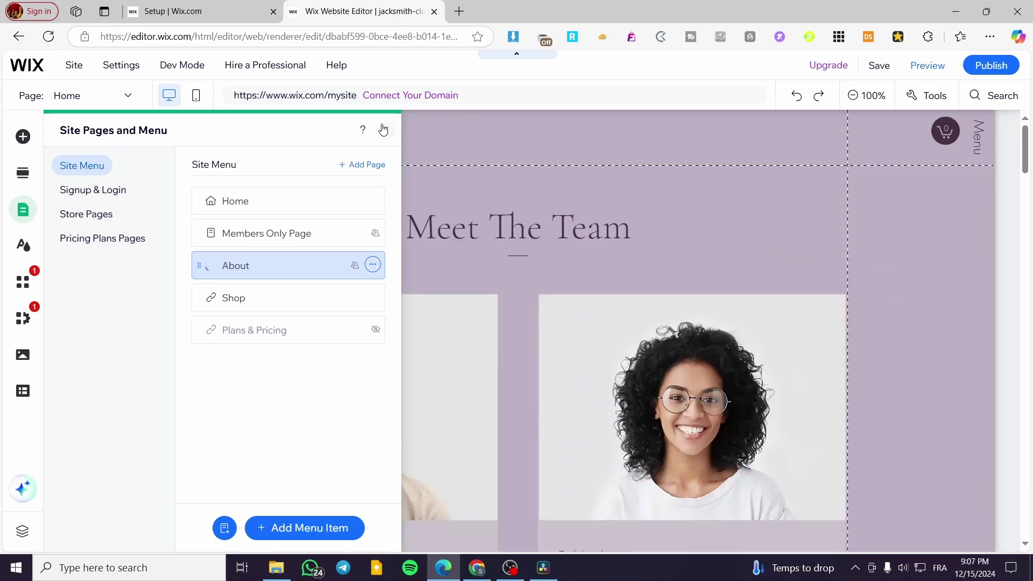
{"action": "left_click", "coordinate": [382, 130]}
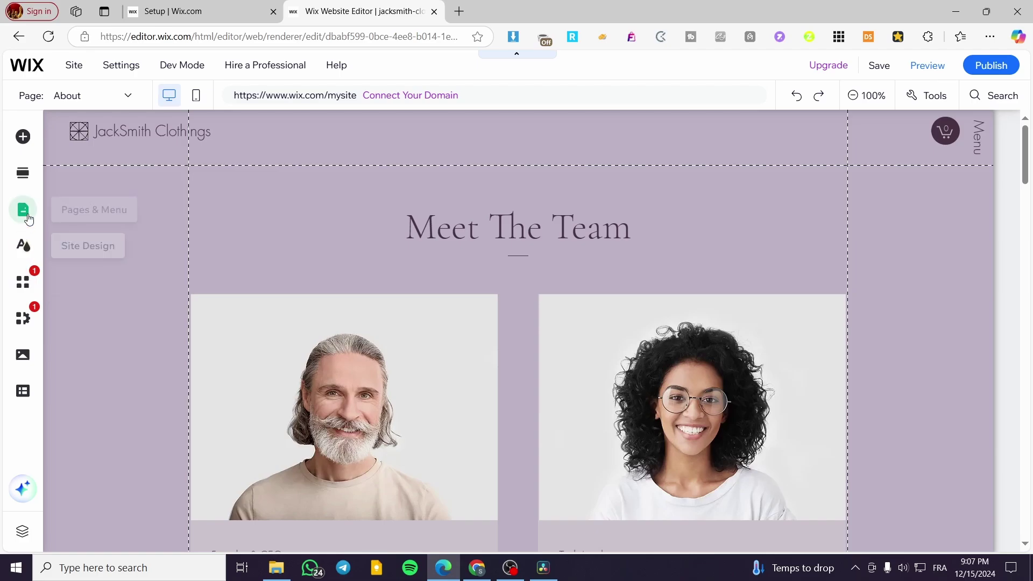
- Set the About page's layout to No header & footer in its page settings
{"action": "left_click", "coordinate": [28, 216]}
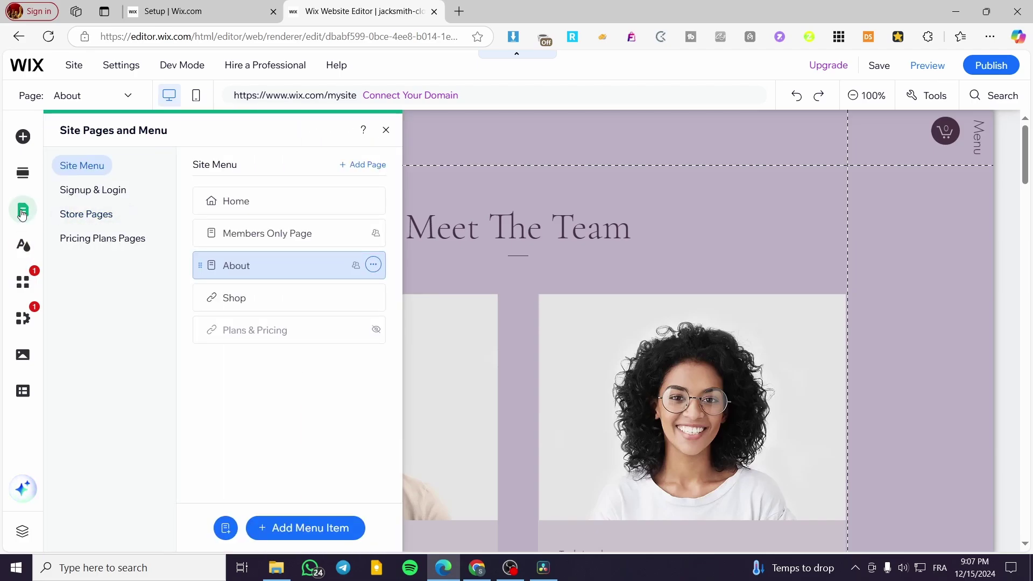
{"action": "left_click", "coordinate": [373, 266]}
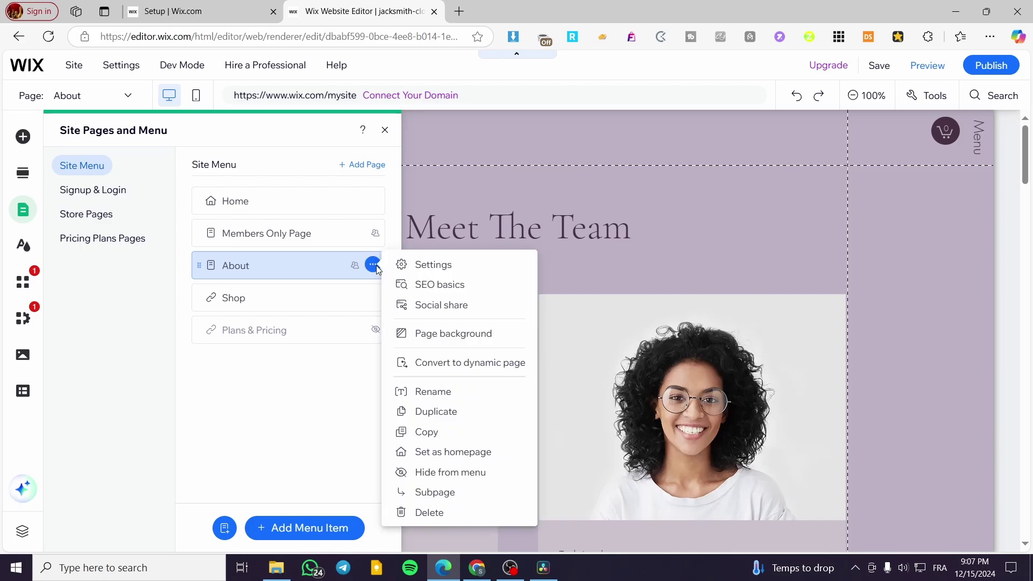
{"action": "left_click", "coordinate": [451, 266]}
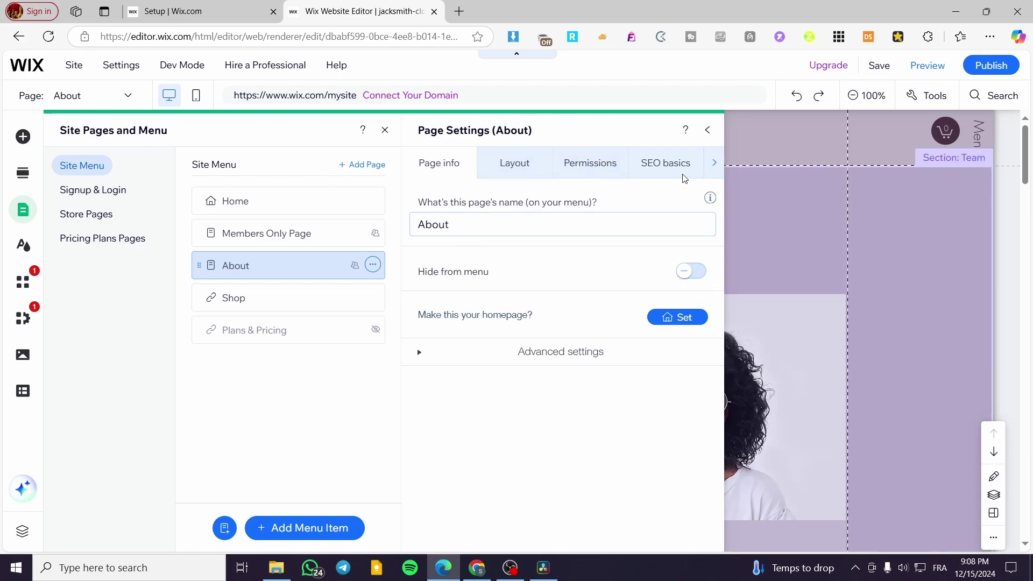
{"action": "left_click", "coordinate": [515, 175]}
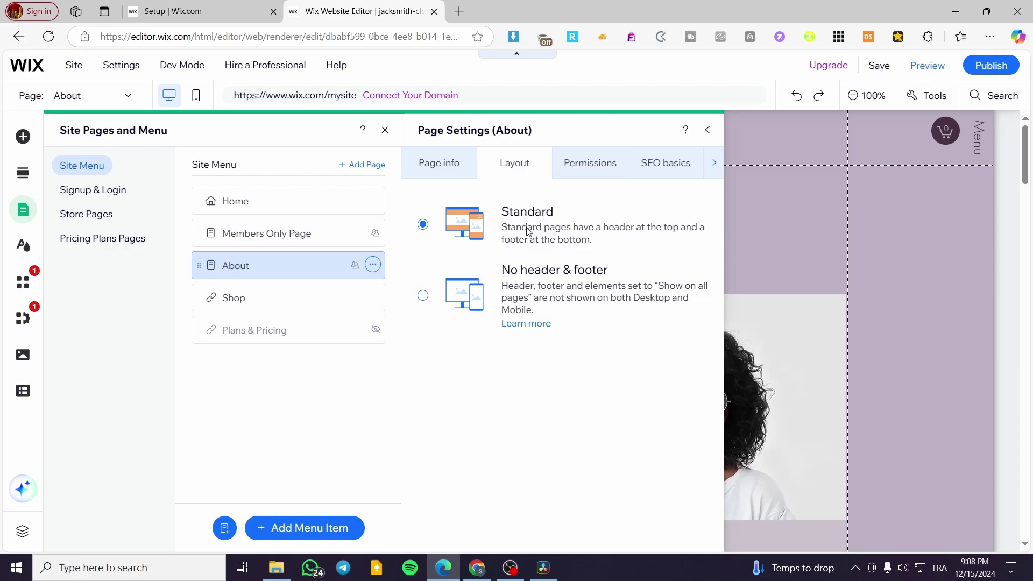
{"action": "left_click", "coordinate": [530, 292]}
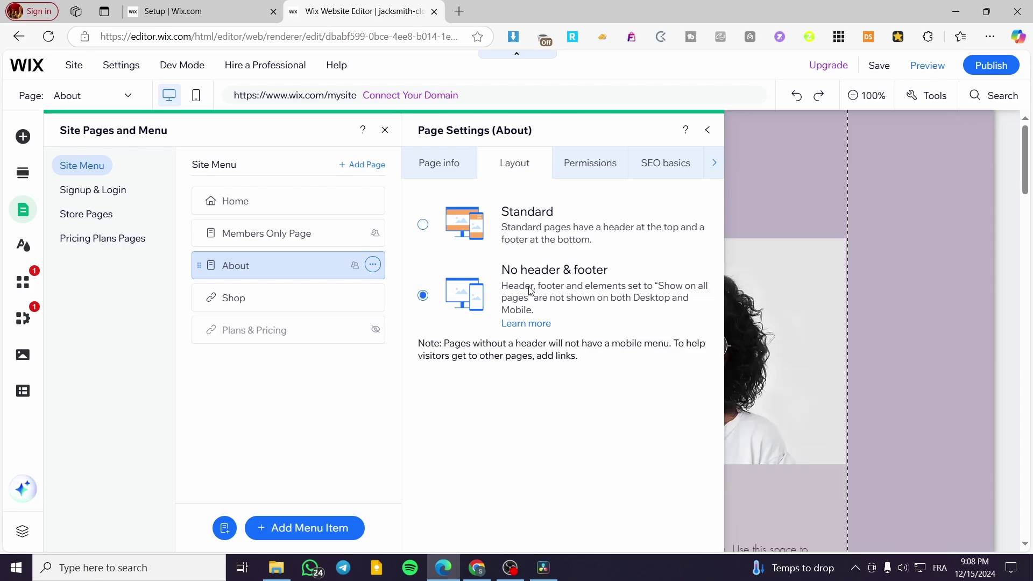
{"action": "left_click", "coordinate": [708, 131]}
{"action": "left_click", "coordinate": [386, 132]}
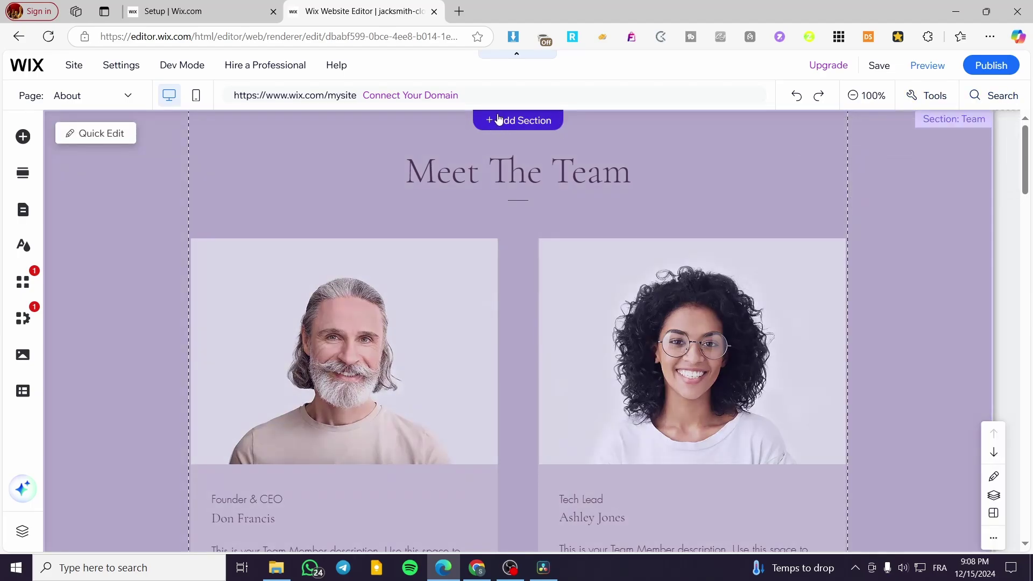
- Add a blank section above the Team section, shrink it to a header-height strip, and place the gradient horizontal menu in it
{"action": "left_click", "coordinate": [499, 120]}
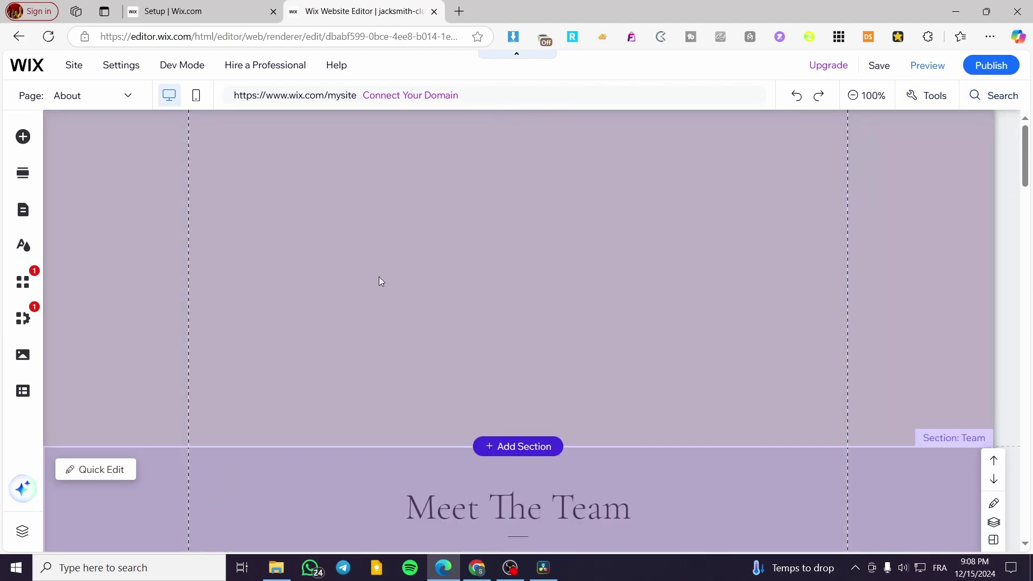
{"action": "left_click_drag", "start_coordinate": [705, 443], "coordinate": [735, 166]}
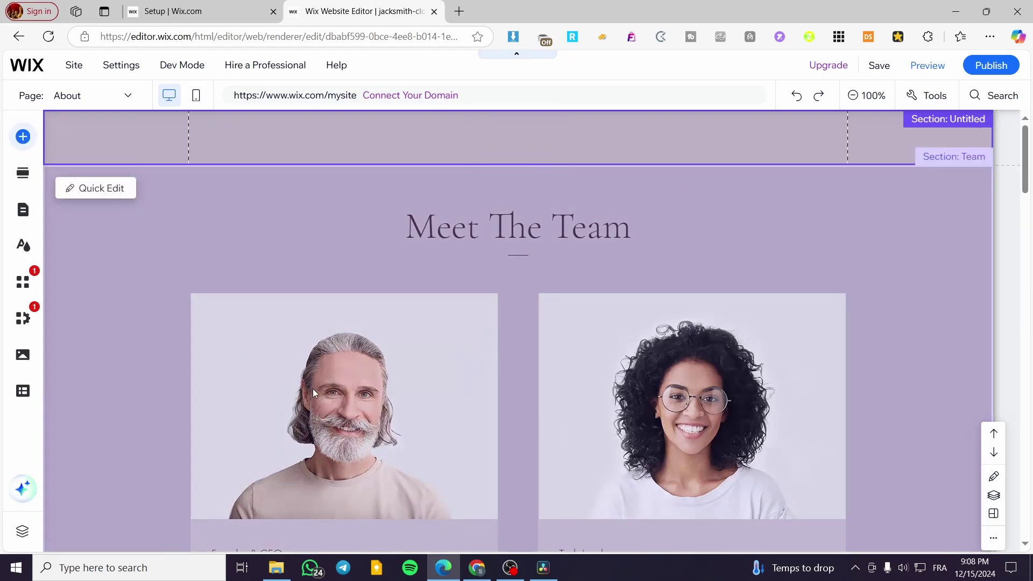
{"action": "left_click", "coordinate": [23, 136]}
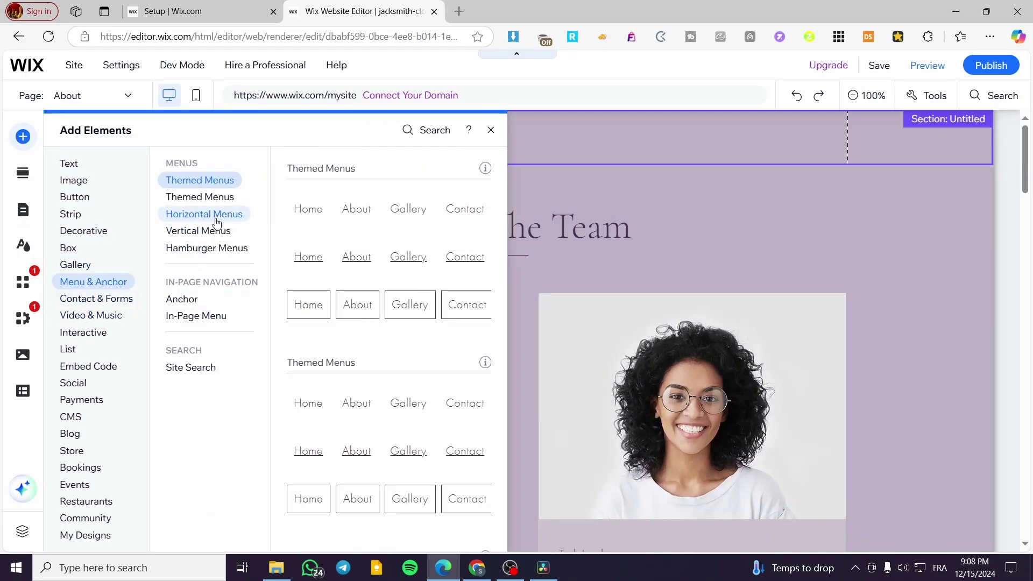
{"action": "left_click", "coordinate": [202, 198]}
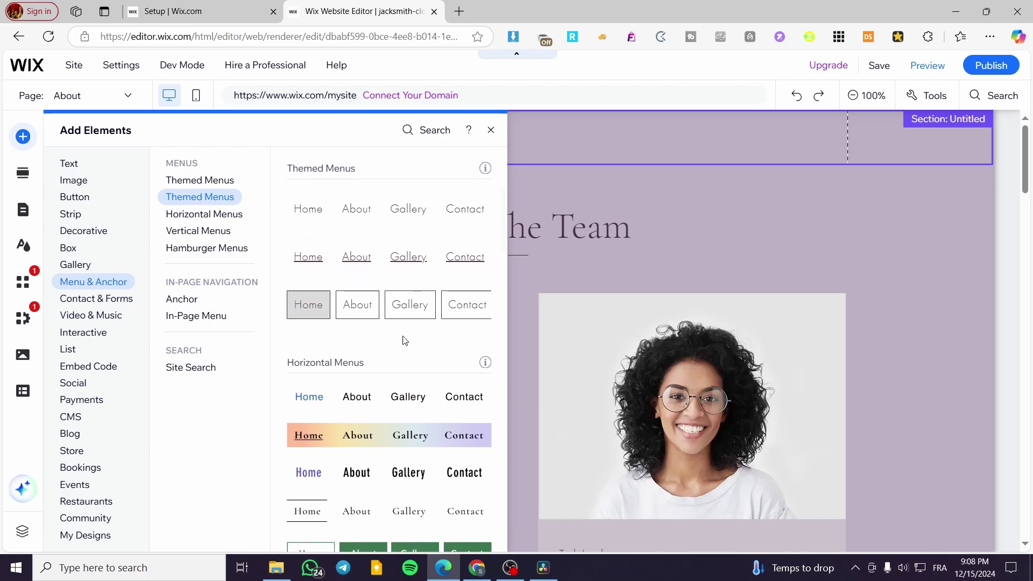
{"action": "left_click_drag", "start_coordinate": [421, 435], "coordinate": [566, 134]}
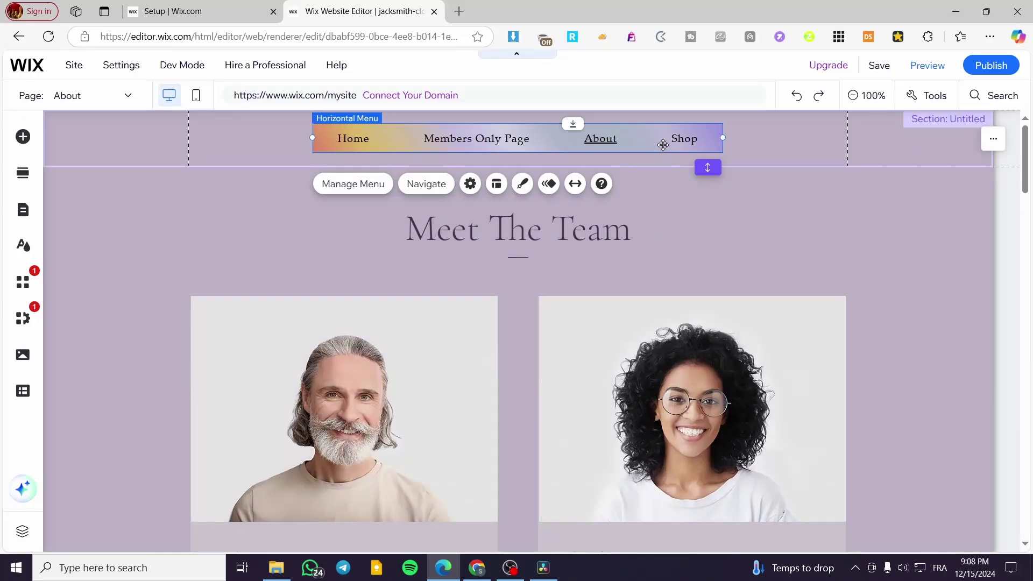
- Set the background of the new menu section to the near-white theme color #FDFAFF
{"action": "left_click", "coordinate": [769, 140]}
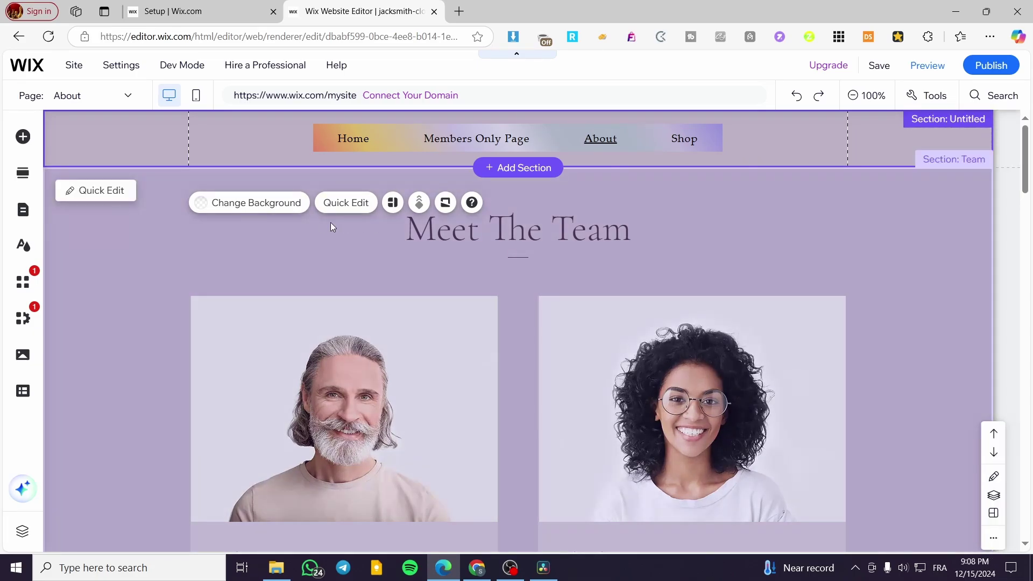
{"action": "left_click", "coordinate": [284, 205]}
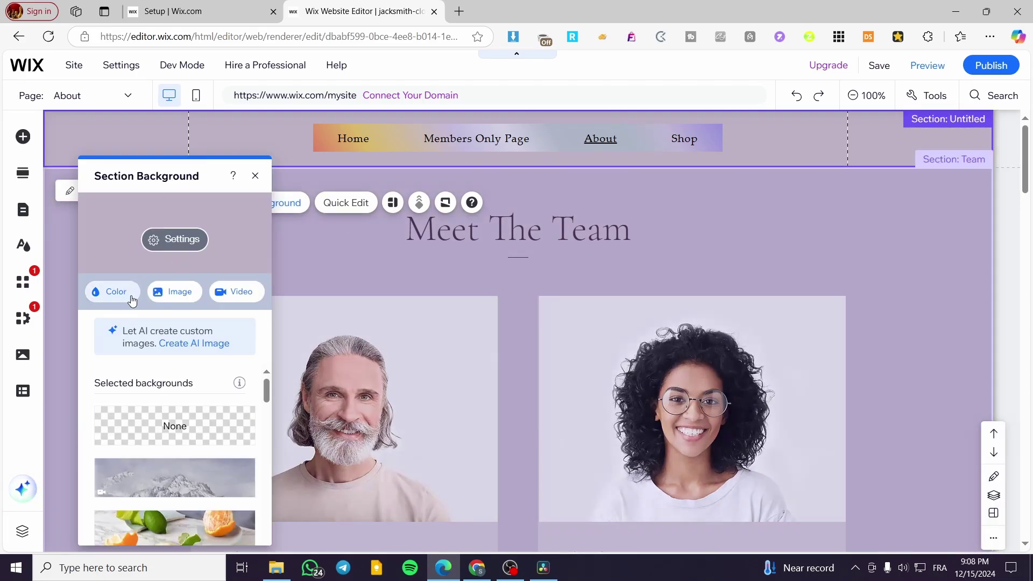
{"action": "left_click", "coordinate": [114, 292]}
{"action": "left_click", "coordinate": [149, 372]}
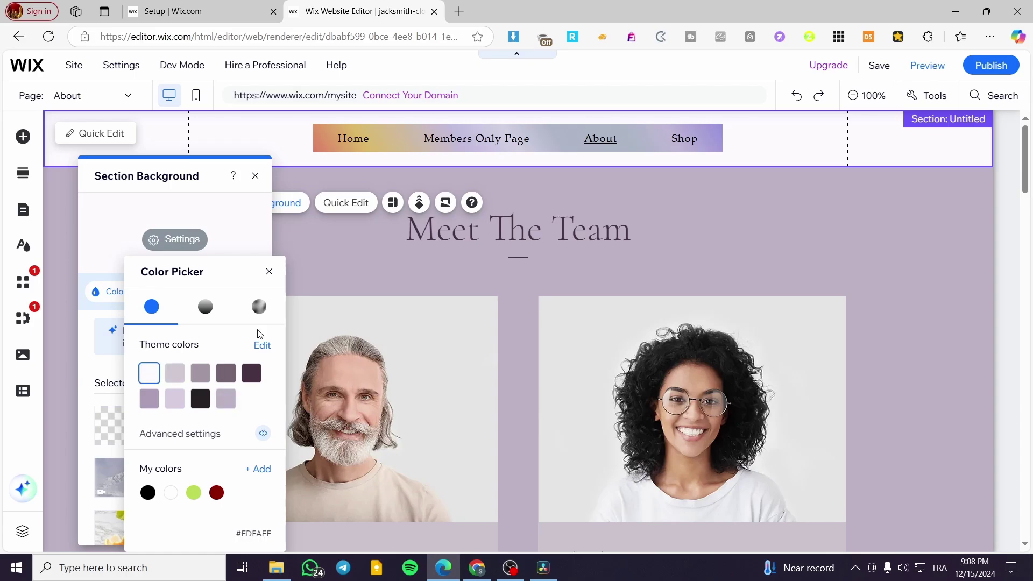
{"action": "left_click", "coordinate": [269, 271]}
{"action": "left_click", "coordinate": [256, 182]}
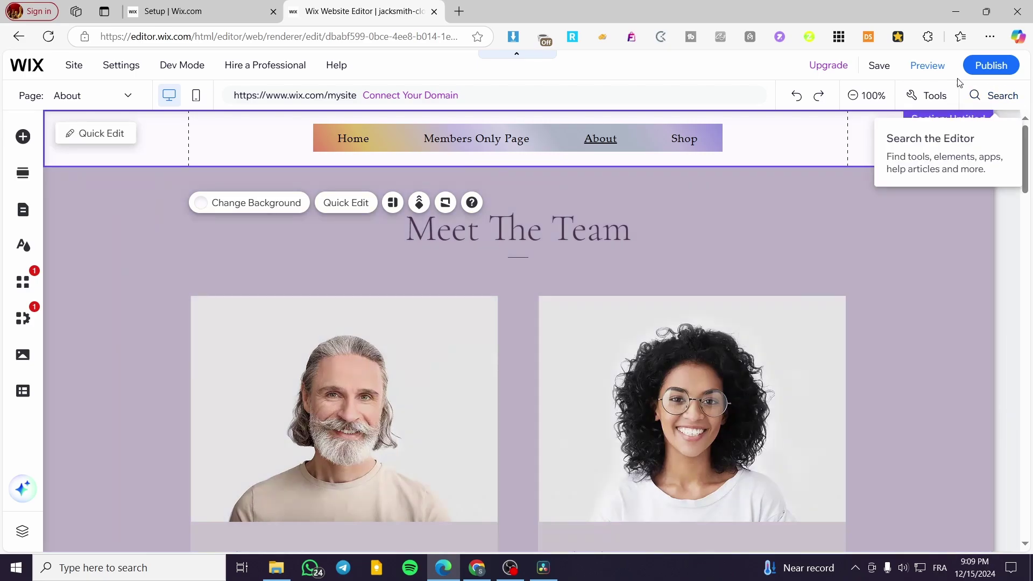
- Save the site with its default free domain, without publishing it
{"action": "left_click", "coordinate": [880, 66]}
{"action": "left_click", "coordinate": [670, 426]}
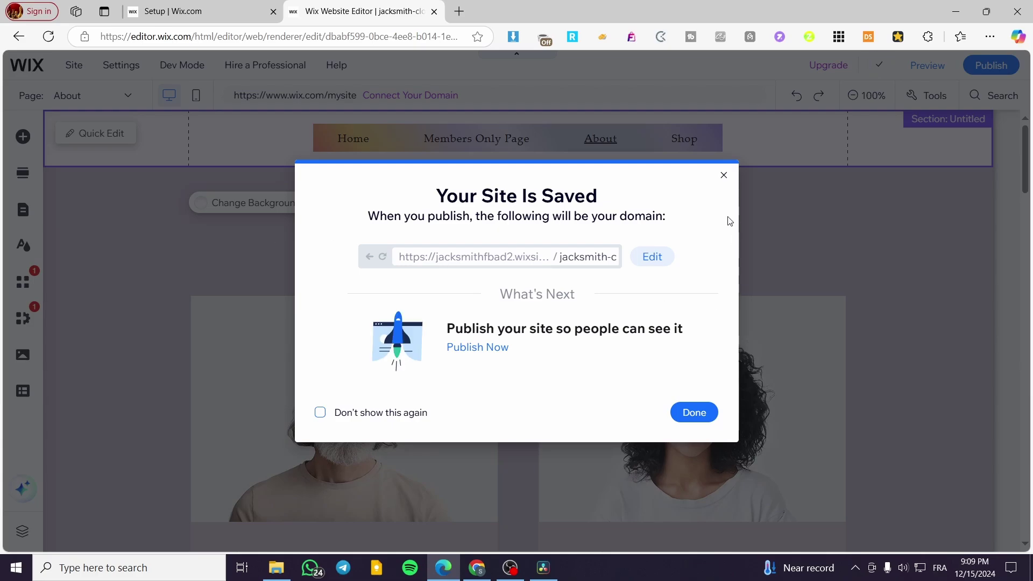
{"action": "left_click", "coordinate": [695, 416]}
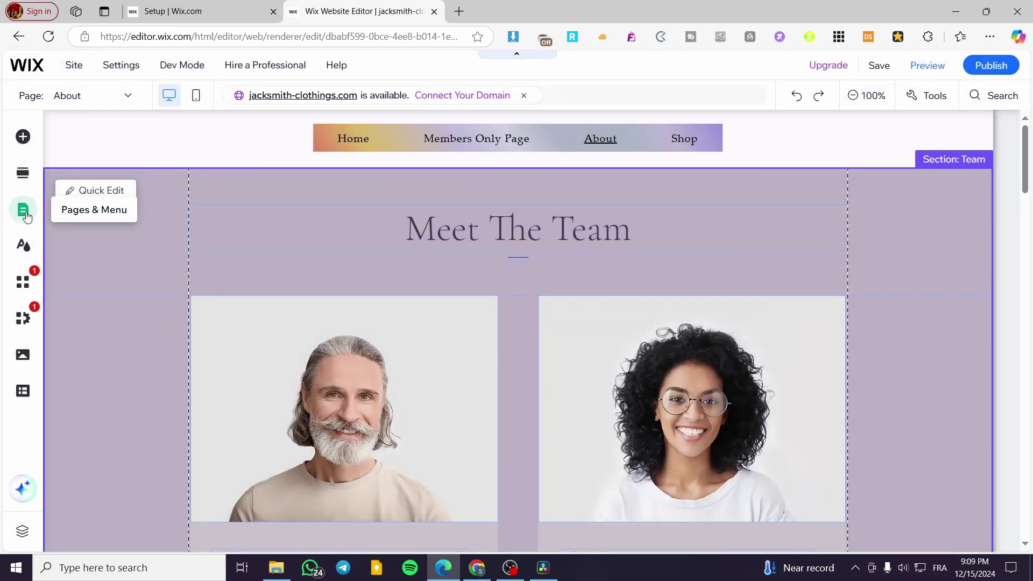
- Open the Home page to compare its header with the About page's, and bring the site page list back up
{"action": "left_click", "coordinate": [23, 209]}
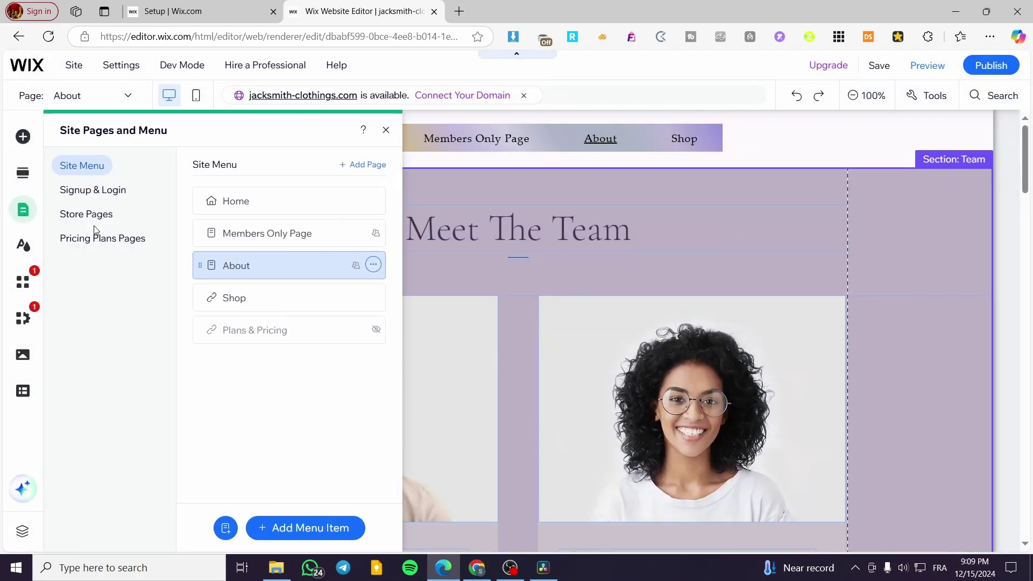
{"action": "left_click", "coordinate": [268, 205]}
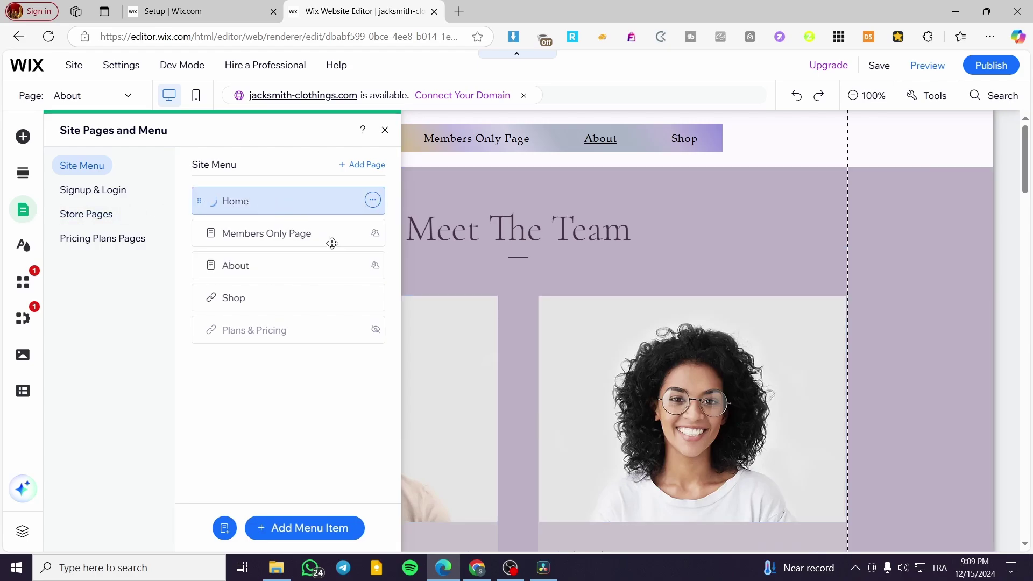
{"action": "left_click", "coordinate": [386, 131]}
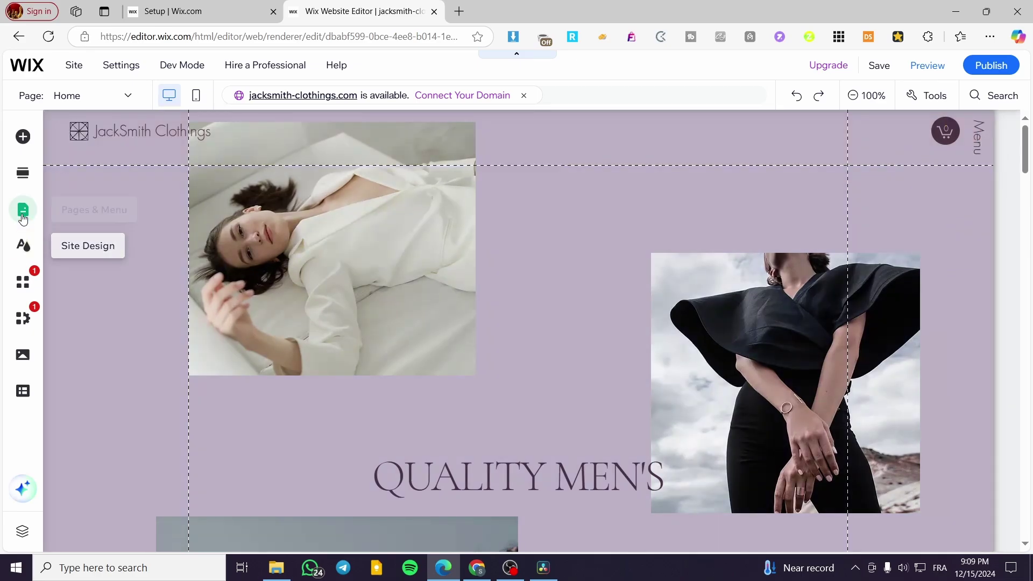
{"action": "left_click", "coordinate": [22, 217]}
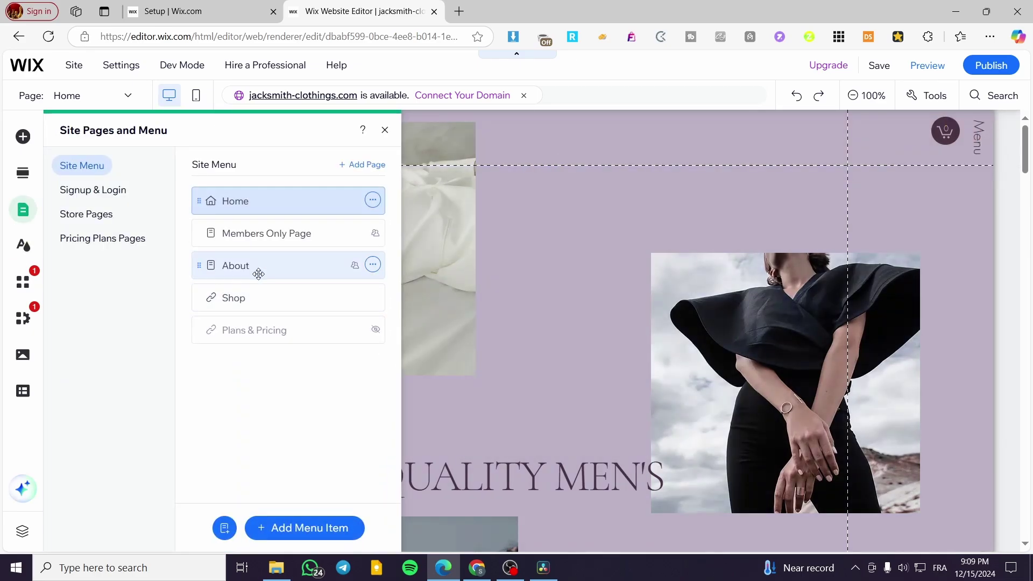
- Open the About page to check its header, switch to the Shop page, and dismiss the site page list
{"action": "left_click", "coordinate": [258, 274]}
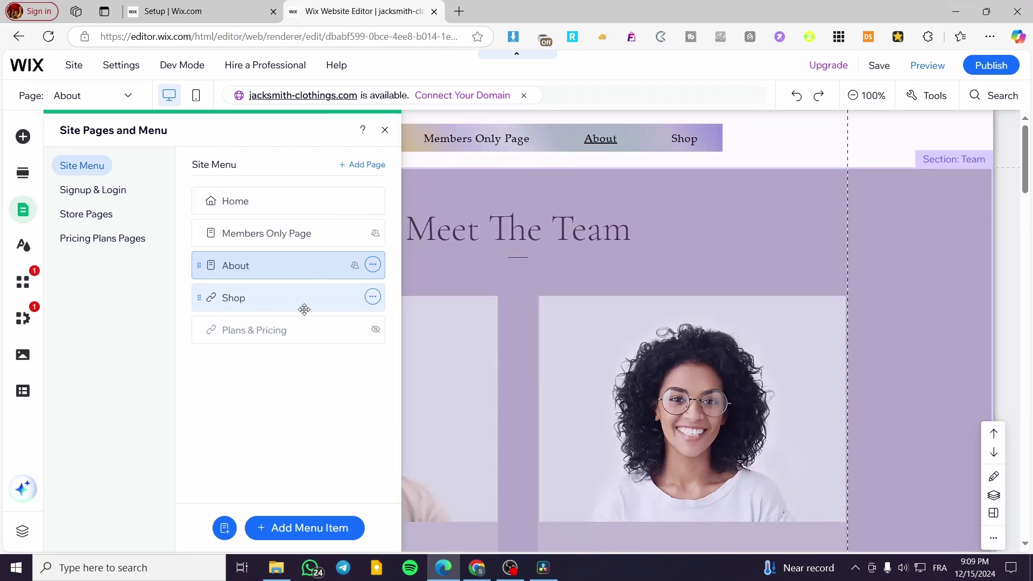
{"action": "left_click", "coordinate": [304, 309]}
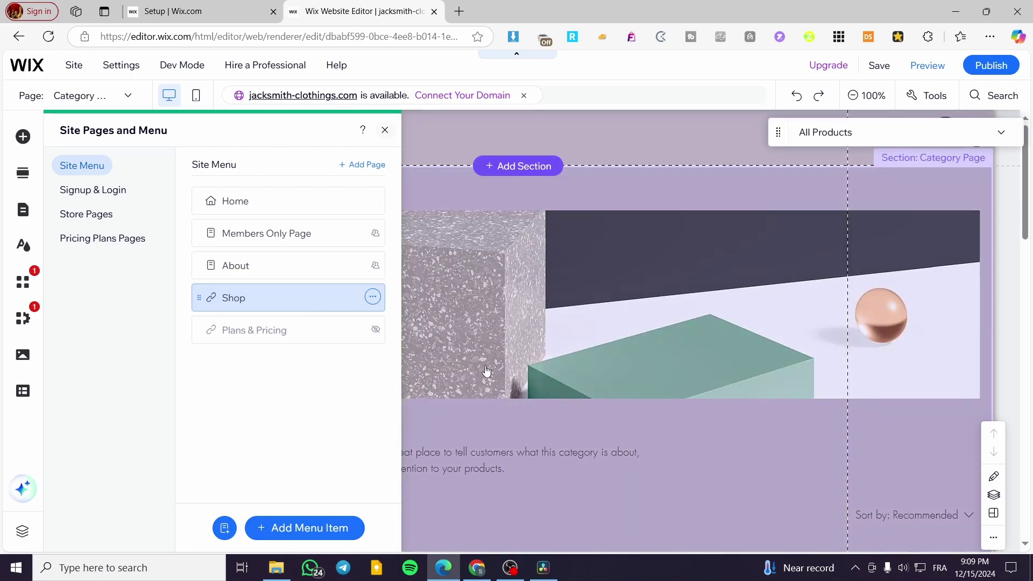
{"action": "left_click", "coordinate": [486, 370]}
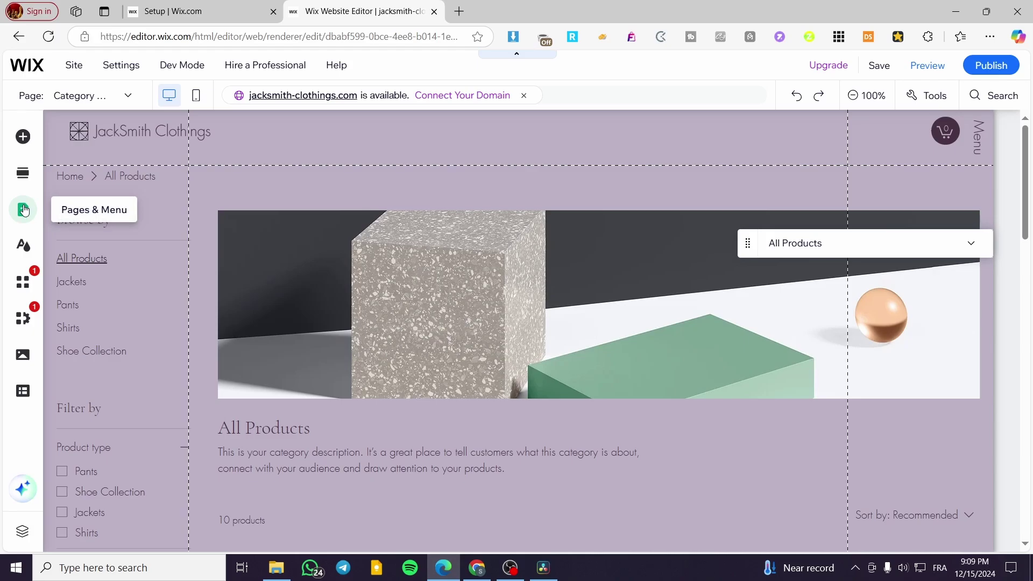
- Look through the Shop menu item's options and the store pages to find where the Shop page's layout settings are
{"action": "left_click", "coordinate": [24, 211]}
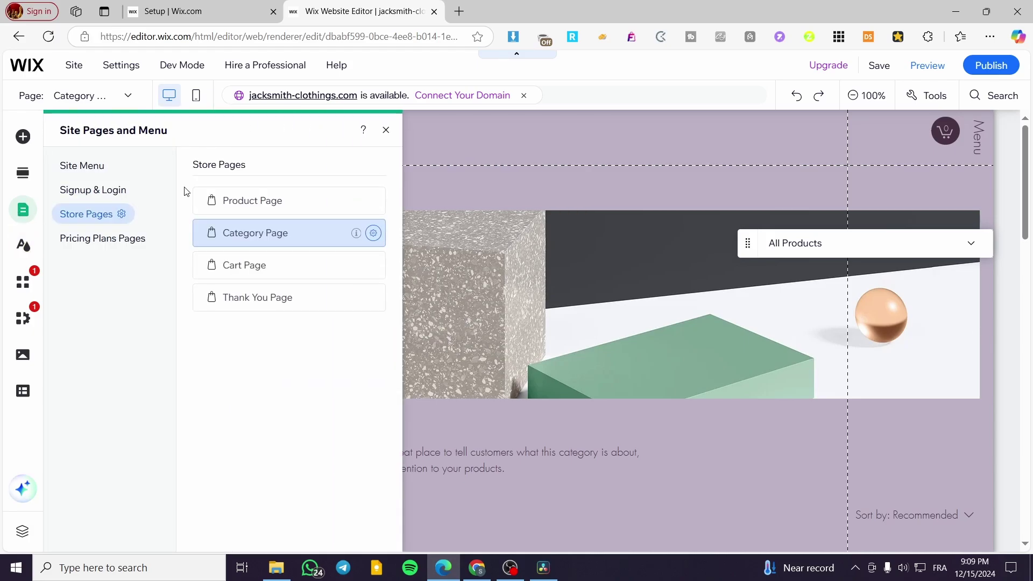
{"action": "left_click", "coordinate": [386, 132]}
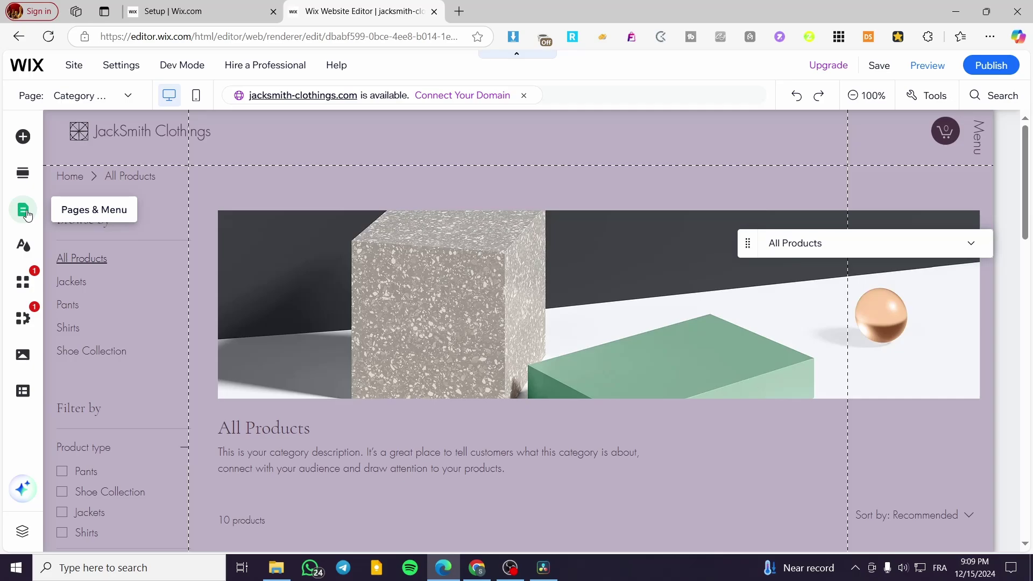
{"action": "left_click", "coordinate": [28, 214]}
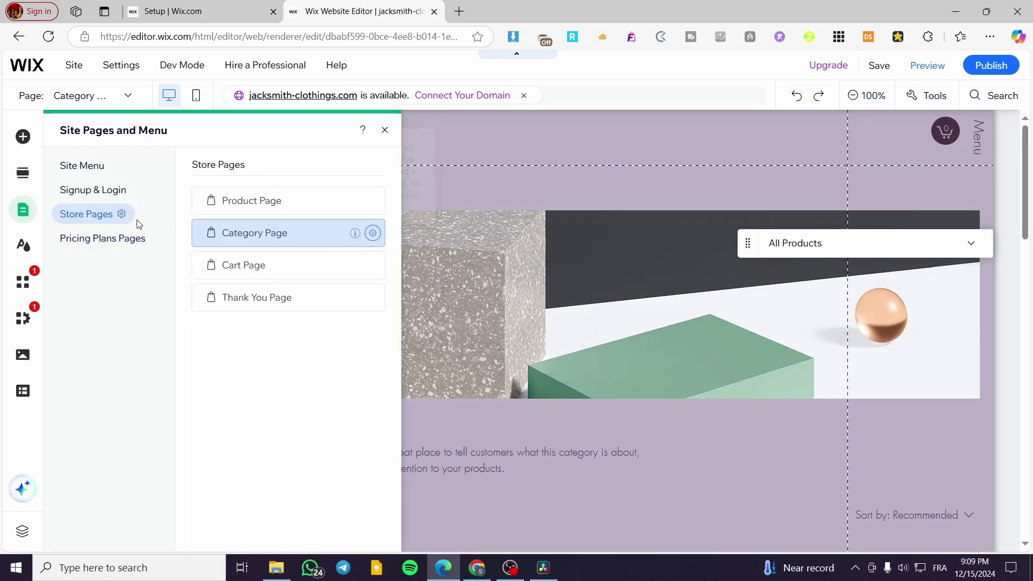
{"action": "left_click", "coordinate": [82, 166]}
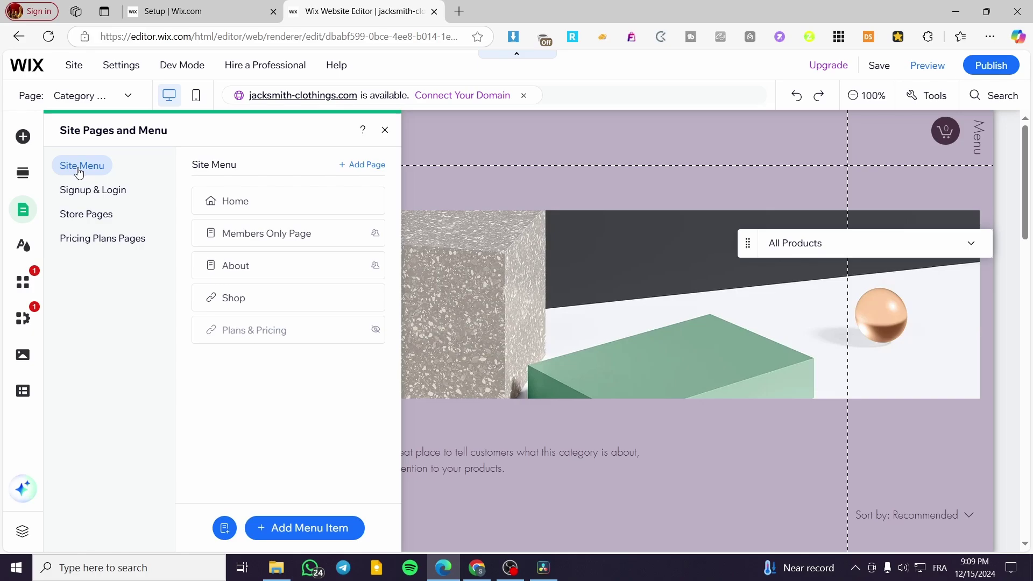
{"action": "mouse_move", "coordinate": [377, 306]}
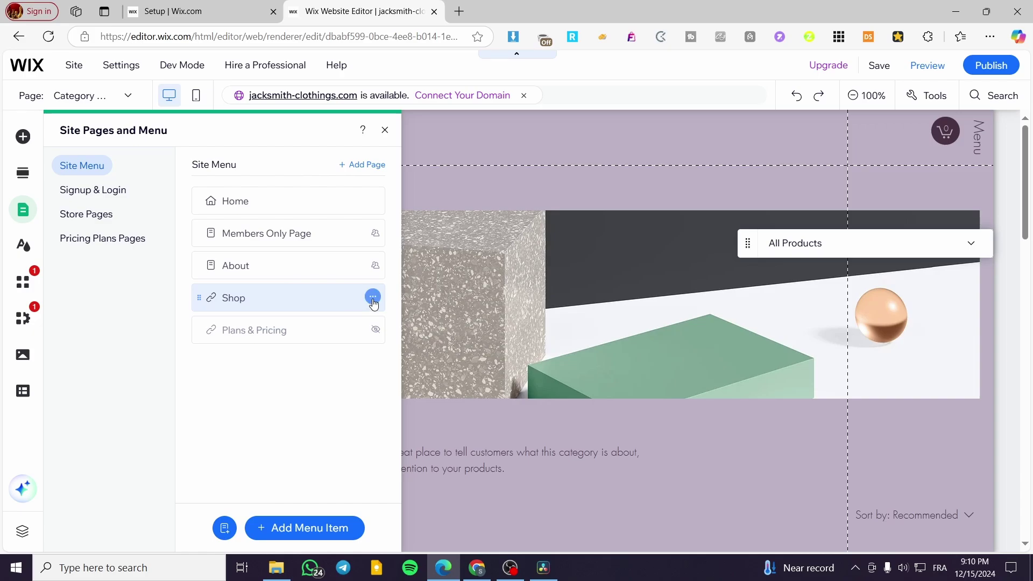
{"action": "left_click", "coordinate": [373, 299]}
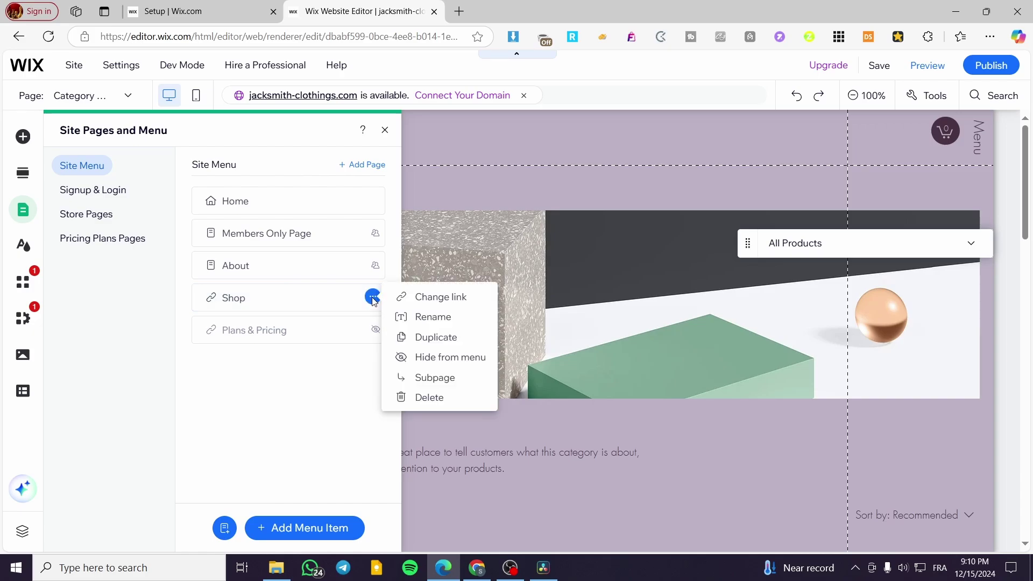
{"action": "left_click", "coordinate": [374, 299]}
{"action": "left_click", "coordinate": [372, 297]}
{"action": "left_click", "coordinate": [231, 305]}
{"action": "left_click", "coordinate": [373, 299]}
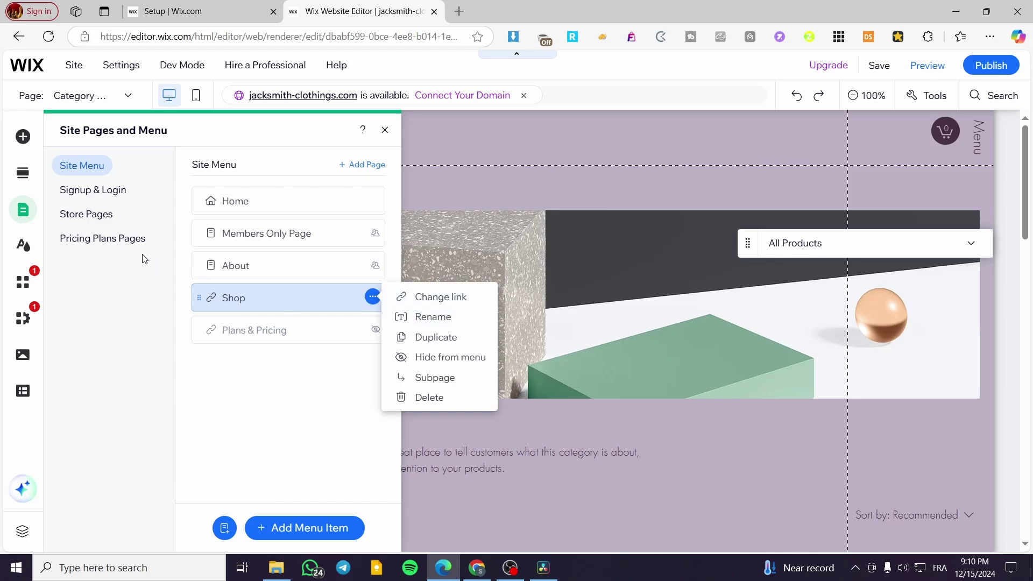
{"action": "left_click", "coordinate": [92, 220]}
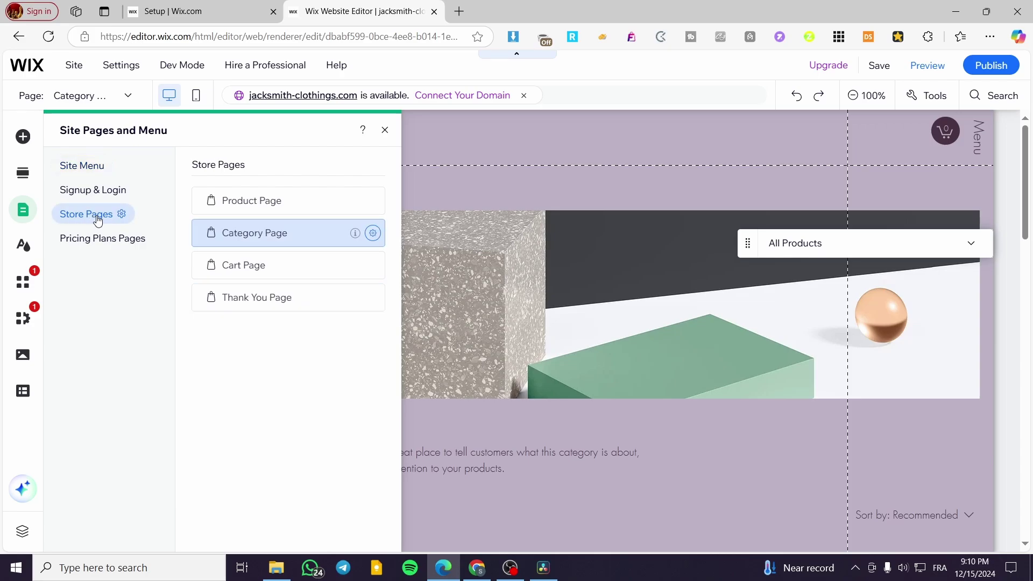
{"action": "left_click", "coordinate": [374, 235]}
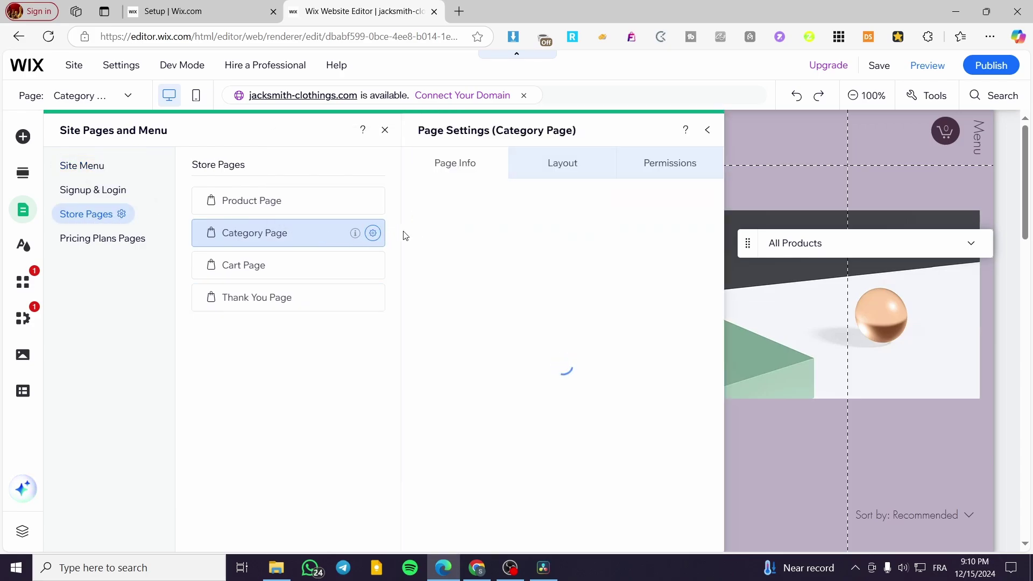
{"action": "left_click", "coordinate": [102, 170]}
{"action": "left_click", "coordinate": [371, 298]}
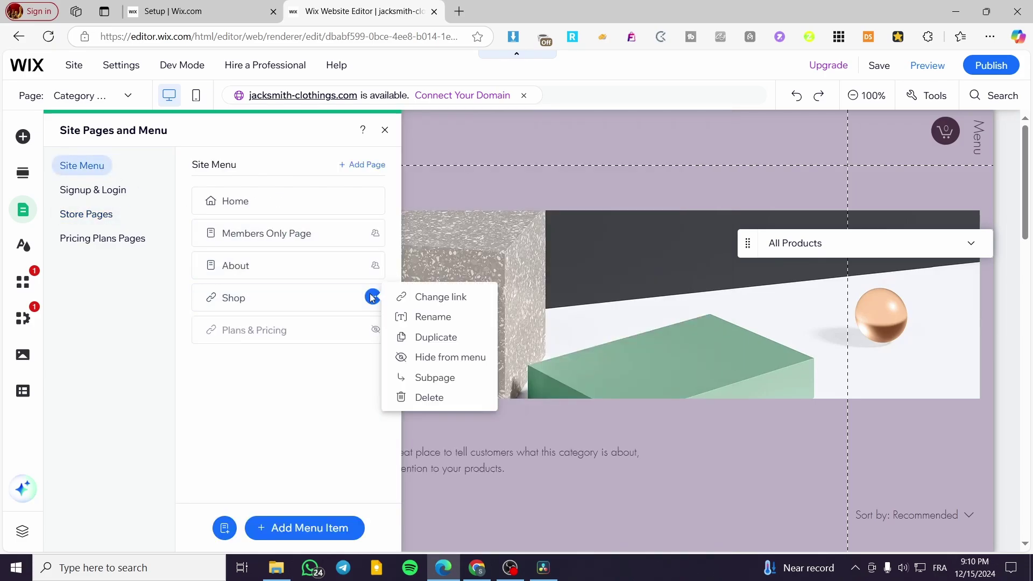
- Set the store's Category Page layout to No header & footer and close its page settings
{"action": "left_click", "coordinate": [83, 220]}
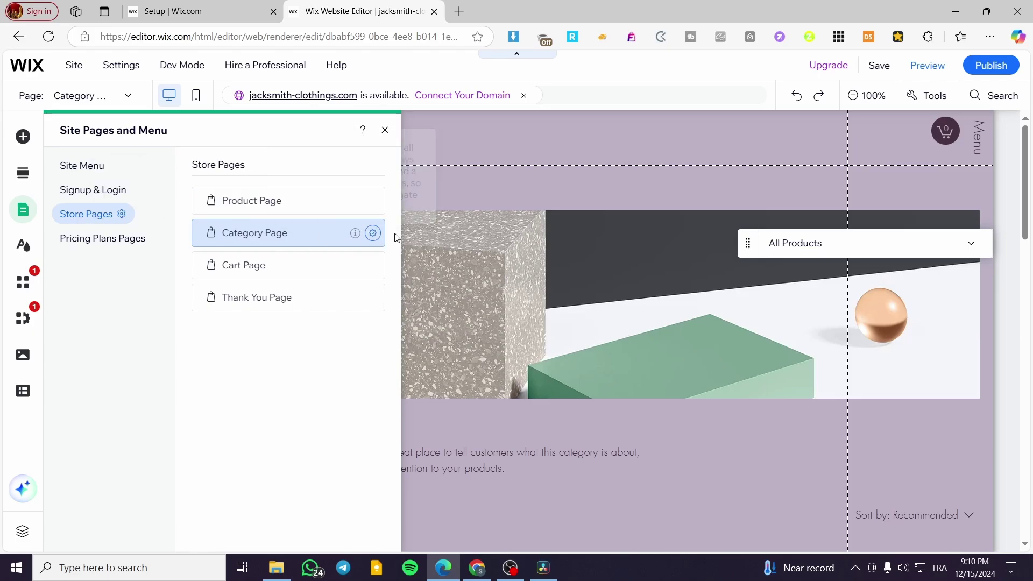
{"action": "left_click", "coordinate": [371, 235]}
{"action": "left_click", "coordinate": [560, 172]}
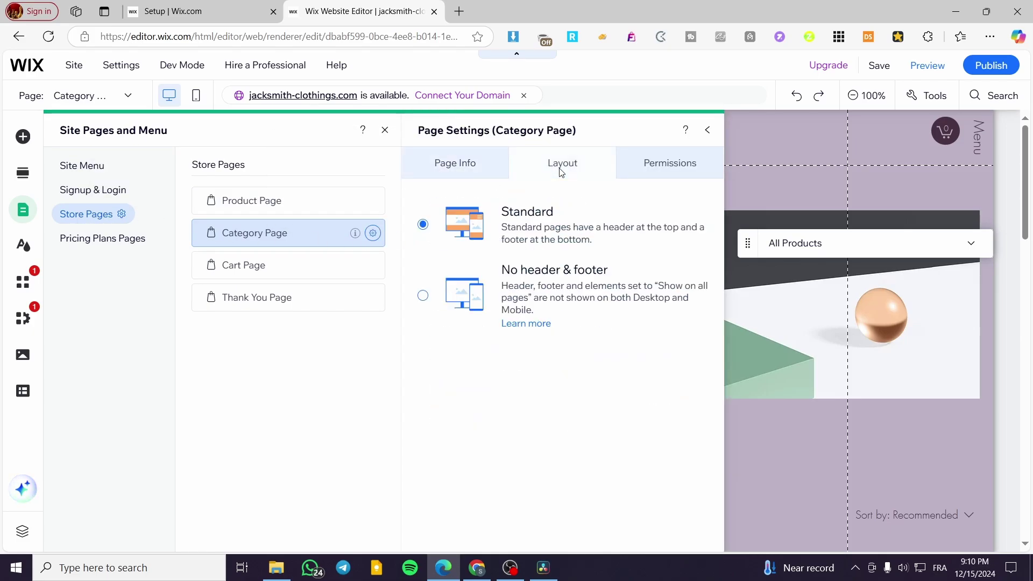
{"action": "left_click", "coordinate": [424, 296]}
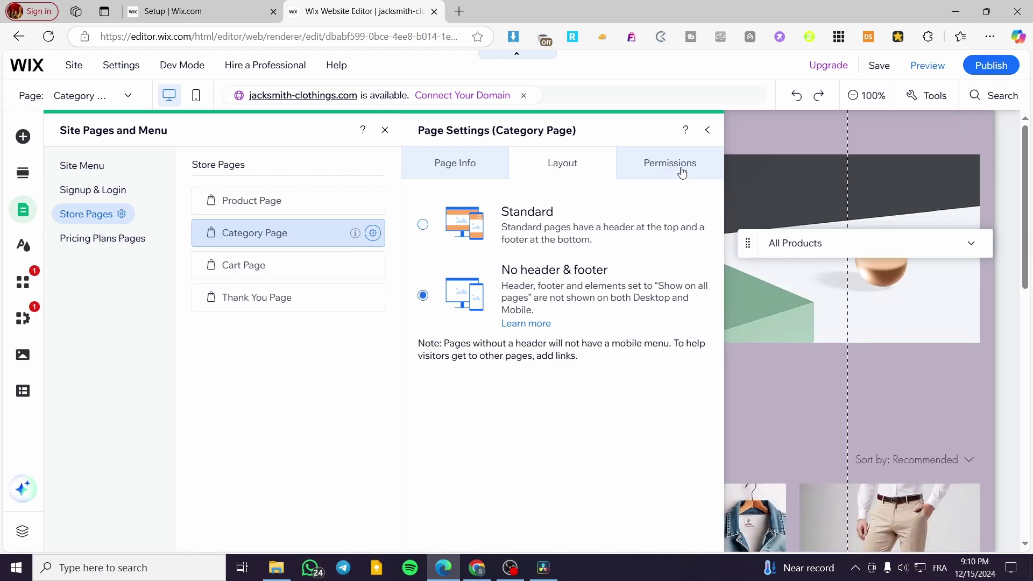
{"action": "left_click", "coordinate": [708, 131]}
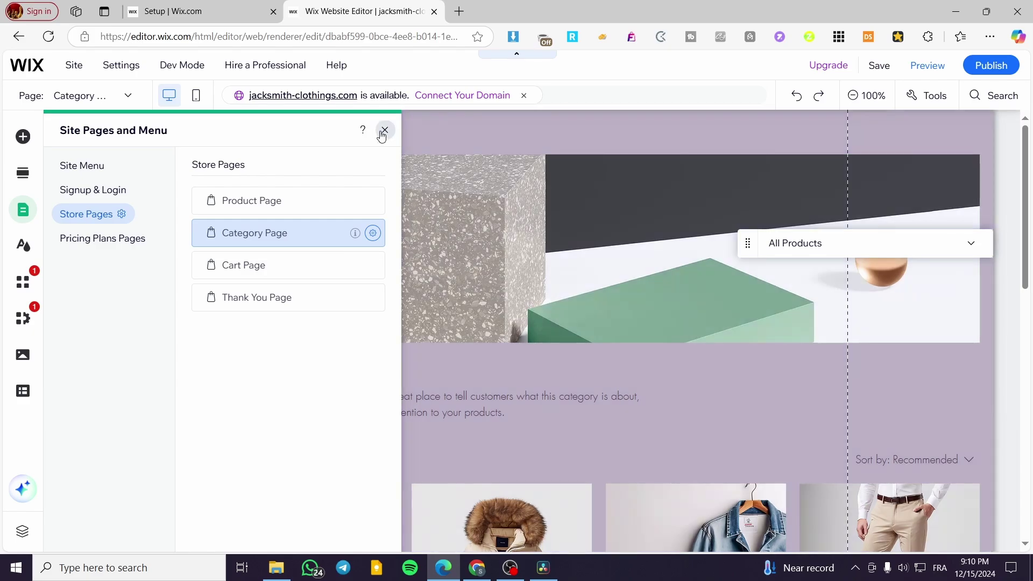
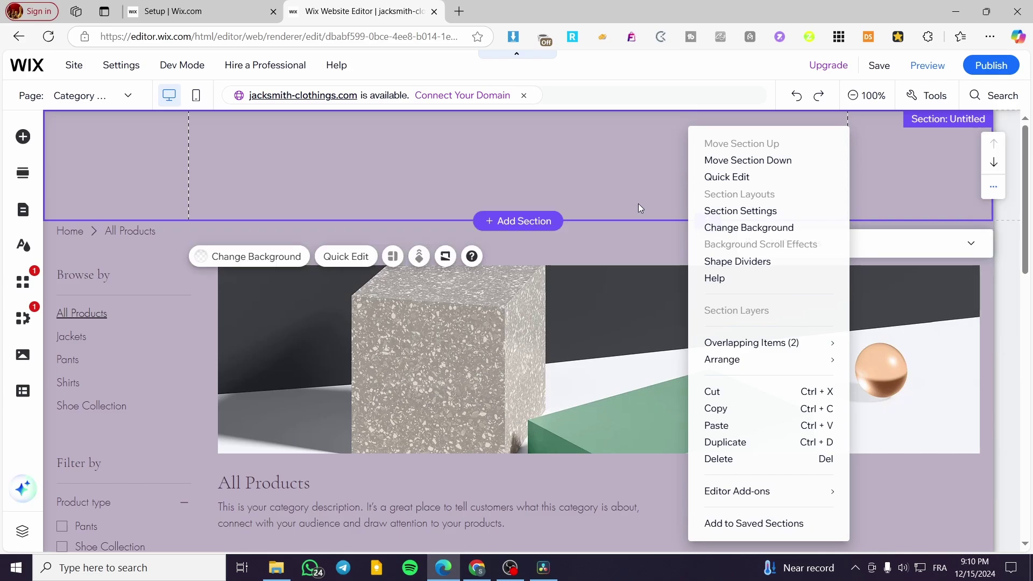
- Shrink the blank section above the Category Page section to a header-height strip and set its background to lime green #BADA55
{"action": "left_click", "coordinate": [638, 203]}
{"action": "left_click_drag", "start_coordinate": [708, 220], "coordinate": [707, 157]}
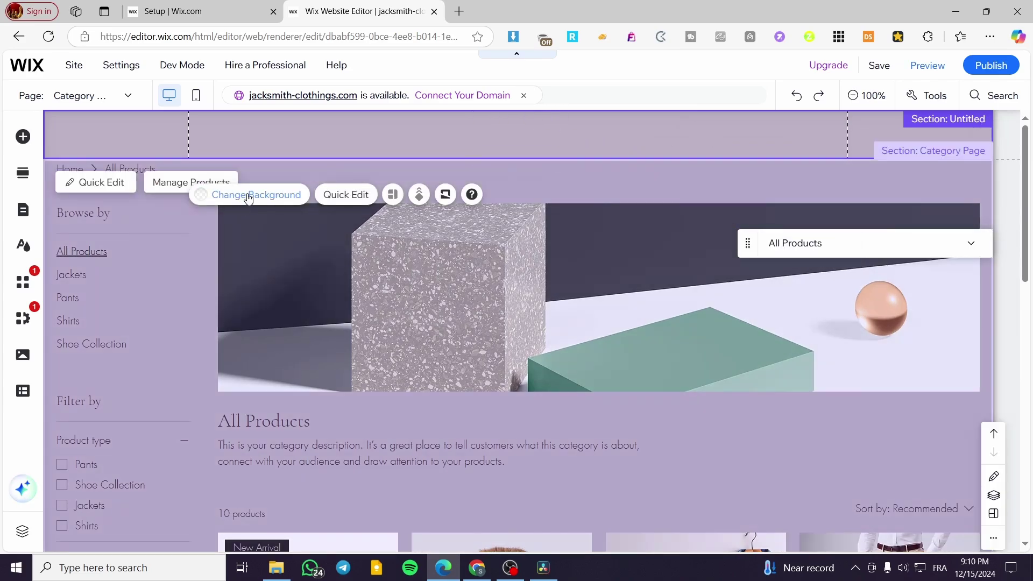
{"action": "left_click", "coordinate": [248, 196]}
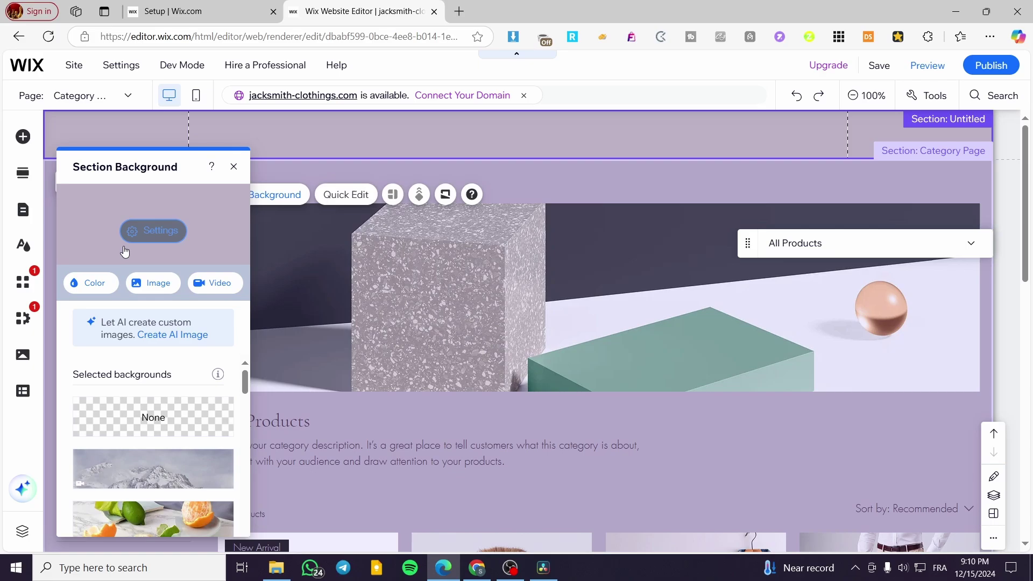
{"action": "left_click", "coordinate": [107, 291]}
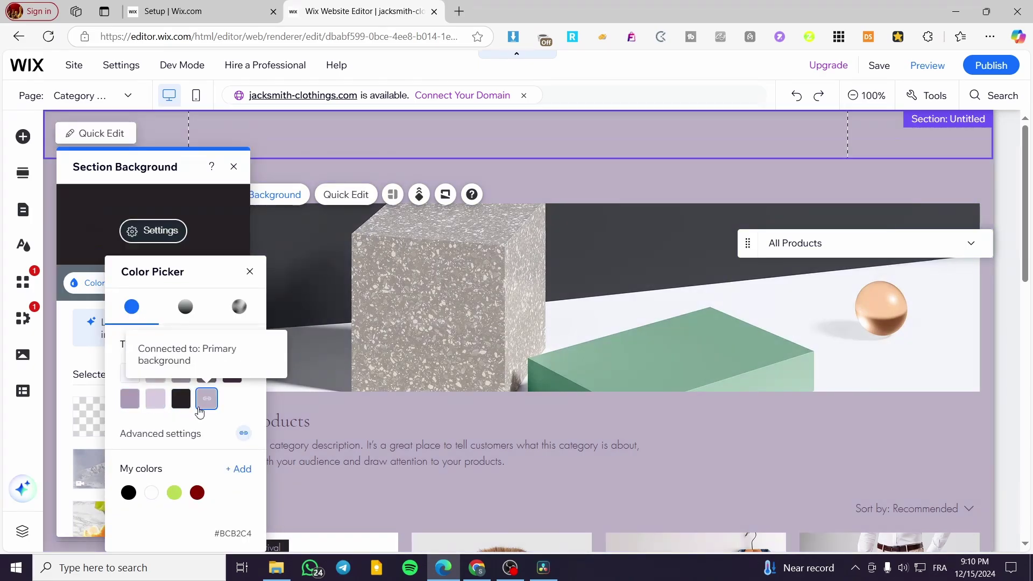
{"action": "left_click", "coordinate": [197, 493]}
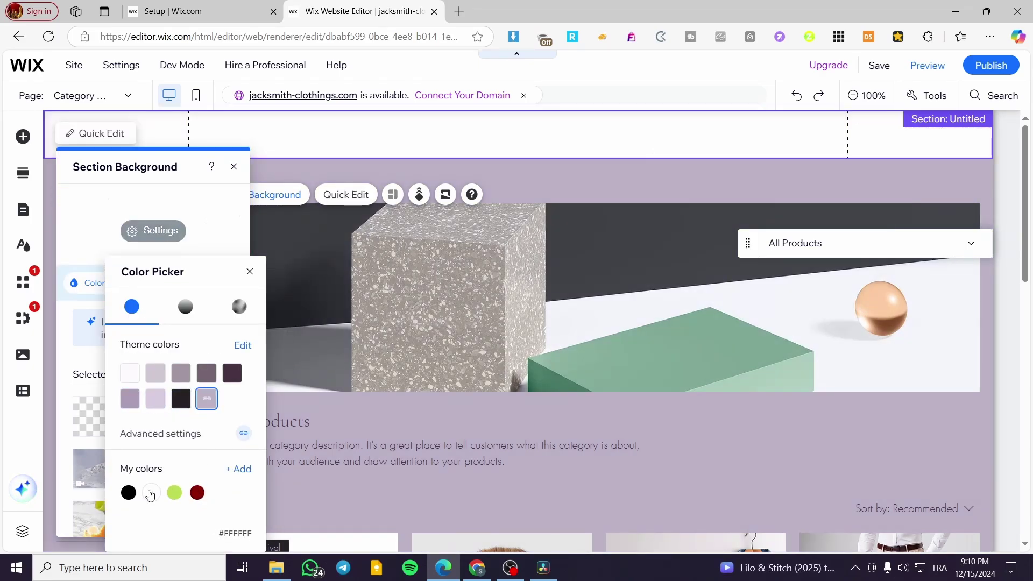
{"action": "left_click", "coordinate": [175, 495]}
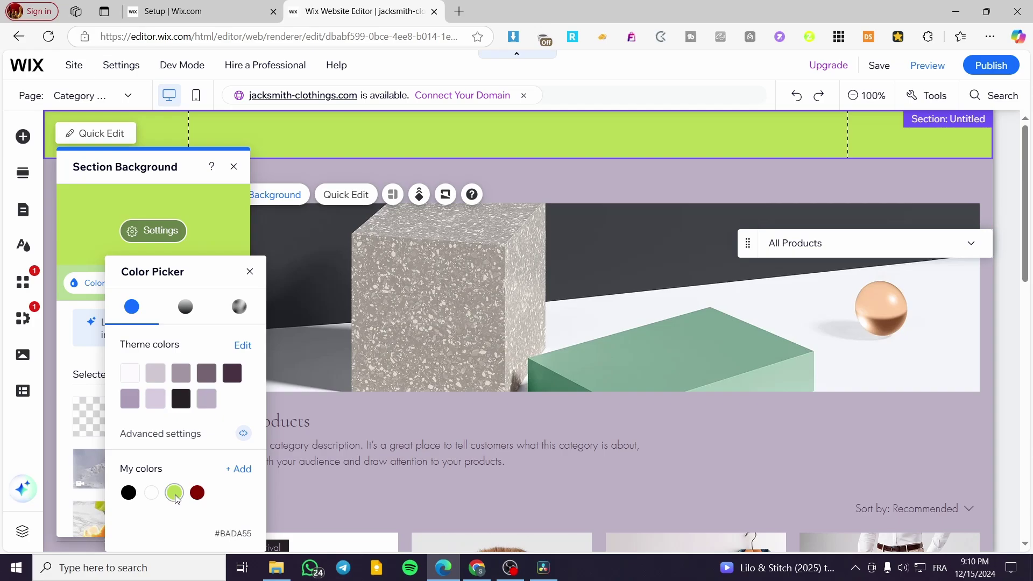
{"action": "left_click", "coordinate": [249, 271]}
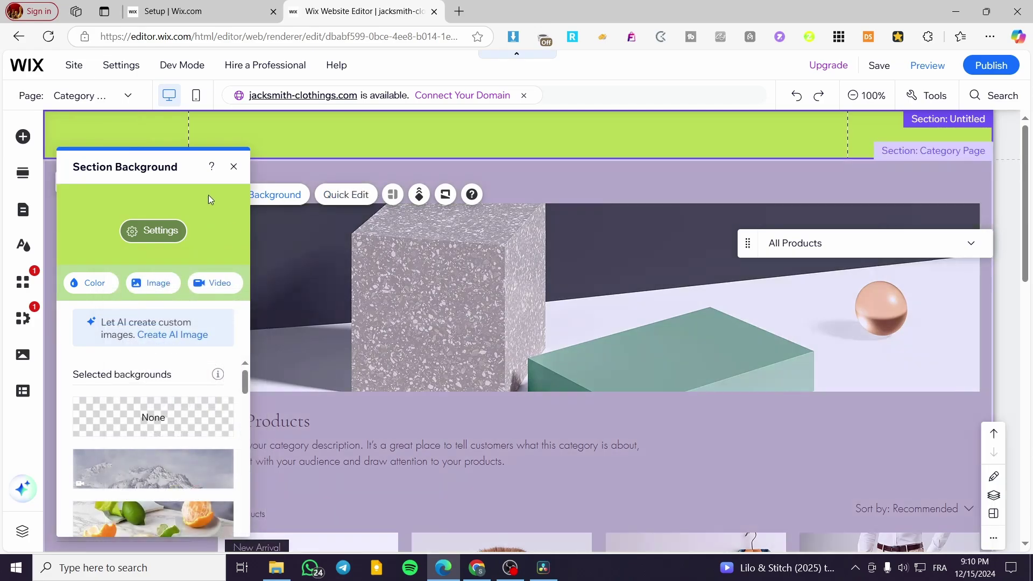
{"action": "left_click", "coordinate": [233, 167]}
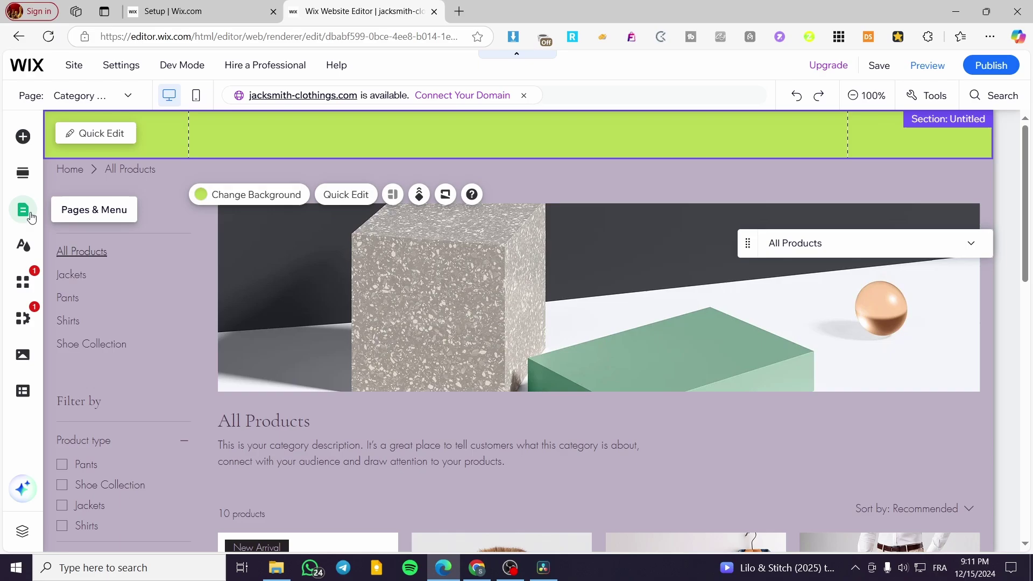
- Add the horizontal menu with yellow and lilac pill-shaped items to the middle of the lime green section
{"action": "left_click", "coordinate": [23, 136]}
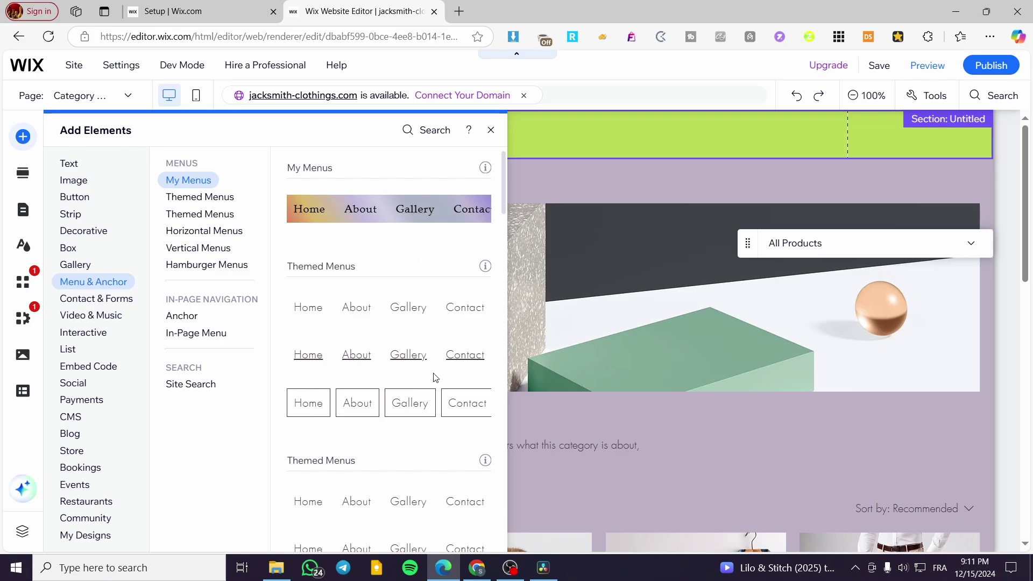
{"action": "scroll", "coordinate": [436, 377], "scroll_direction": "down", "scroll_amount": 10}
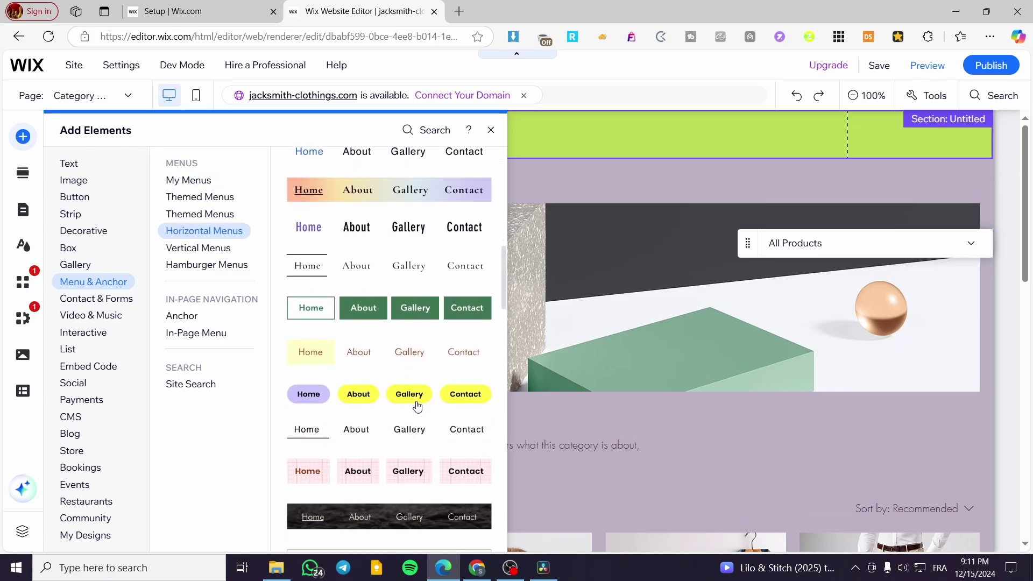
{"action": "left_click_drag", "start_coordinate": [416, 401], "coordinate": [567, 134]}
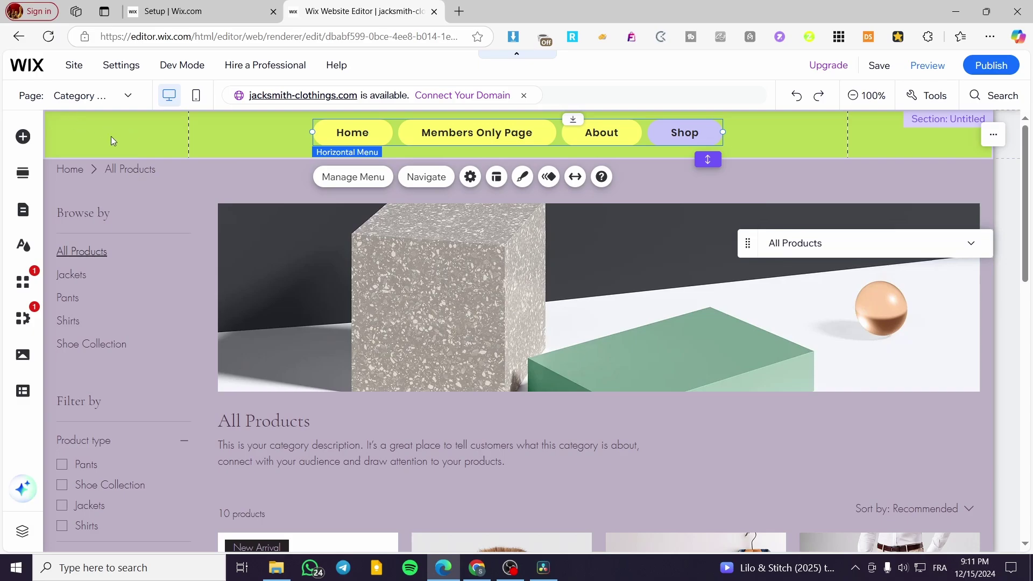
- Place the sailing ship vector art to the left of the menu as a logo and shrink the section back to header height
{"action": "left_click", "coordinate": [22, 138]}
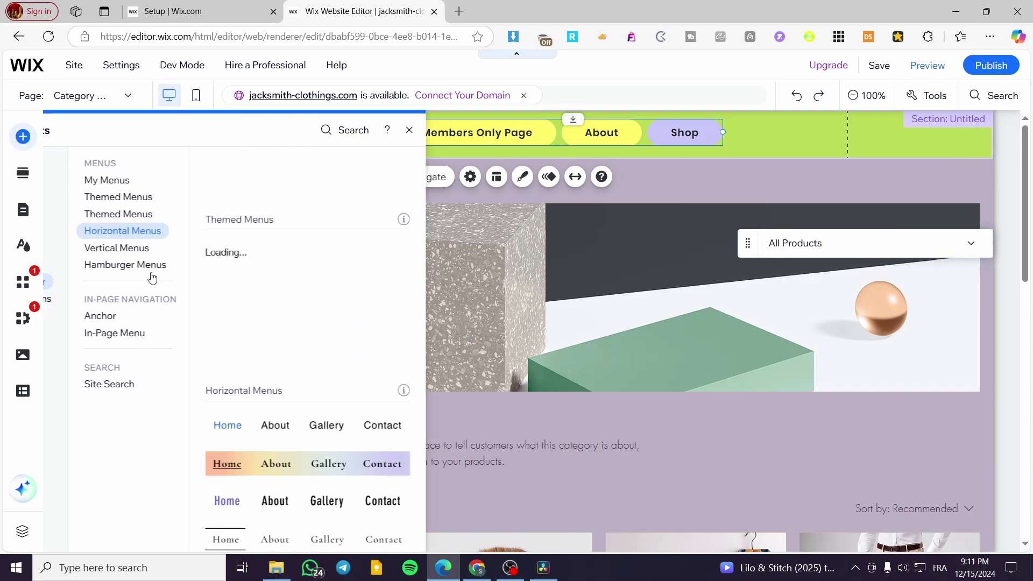
{"action": "left_click", "coordinate": [80, 400]}
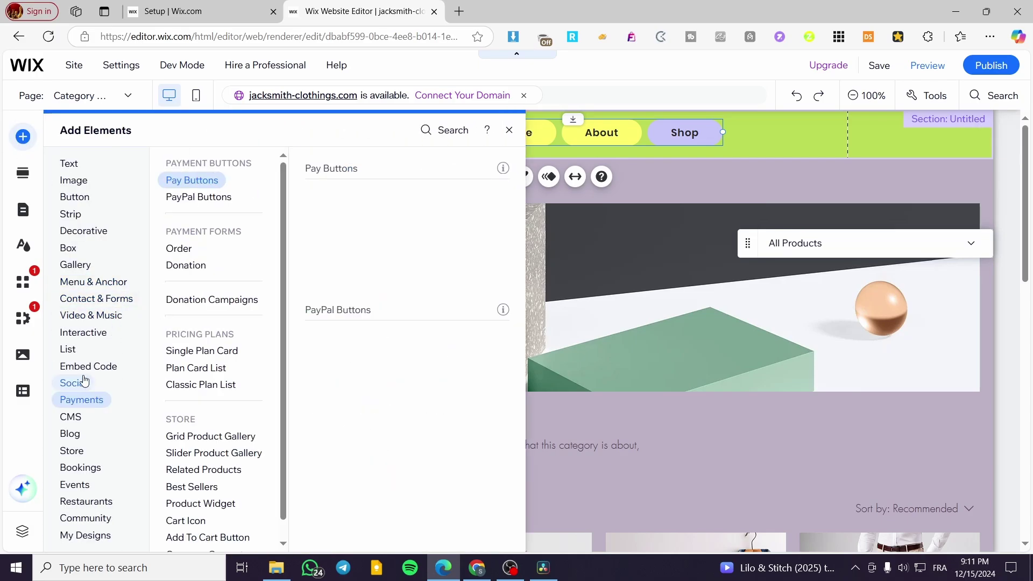
{"action": "mouse_move", "coordinate": [90, 194]}
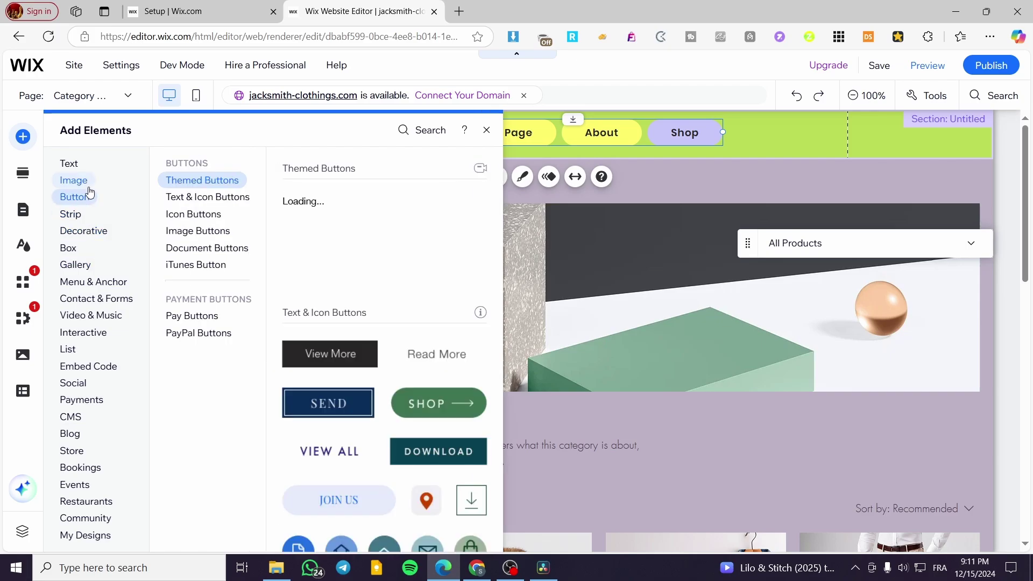
{"action": "mouse_move", "coordinate": [93, 233]}
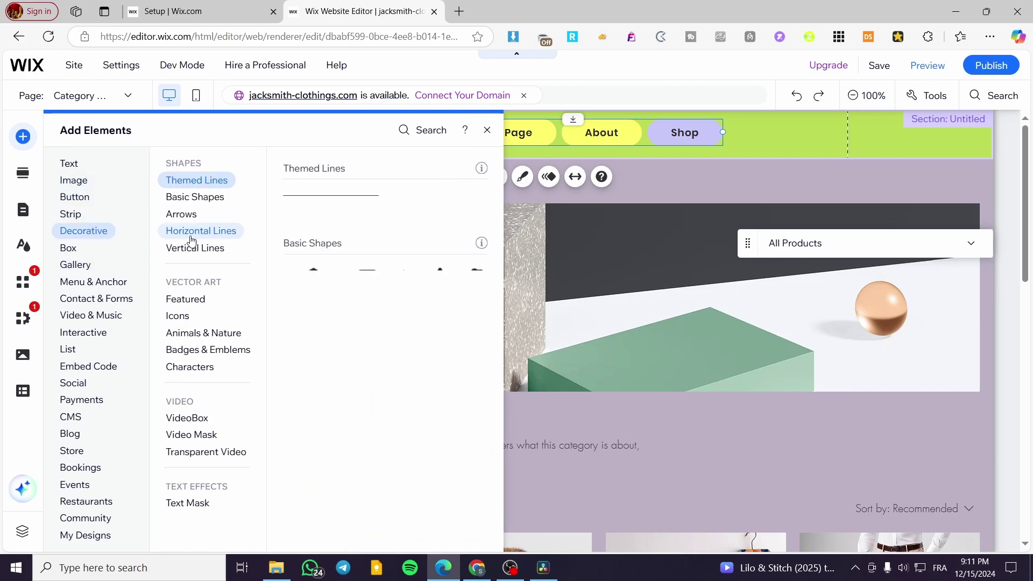
{"action": "mouse_move", "coordinate": [187, 305]}
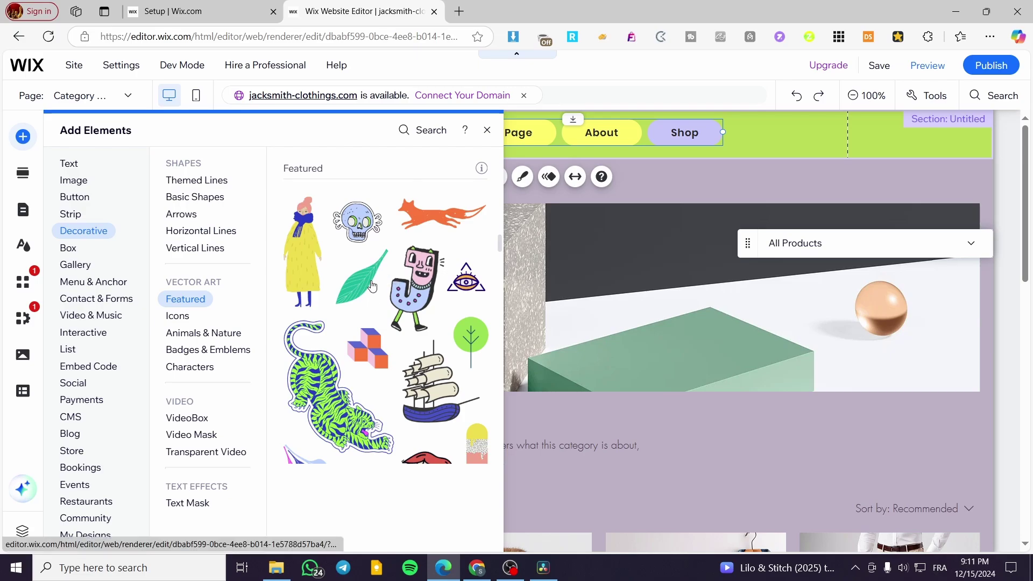
{"action": "left_click_drag", "start_coordinate": [443, 383], "coordinate": [107, 146]}
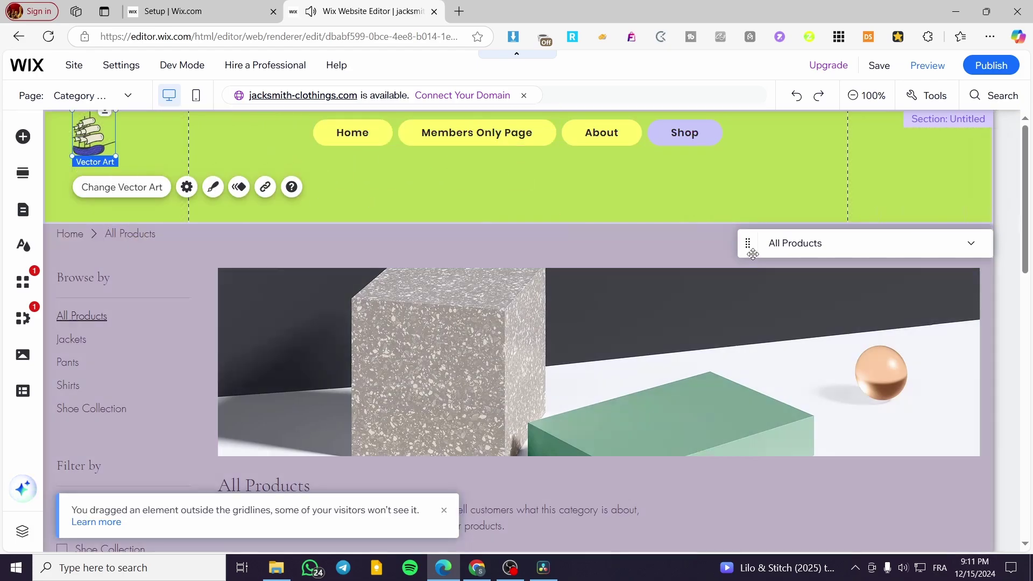
{"action": "left_click_drag", "start_coordinate": [704, 224], "coordinate": [709, 163]}
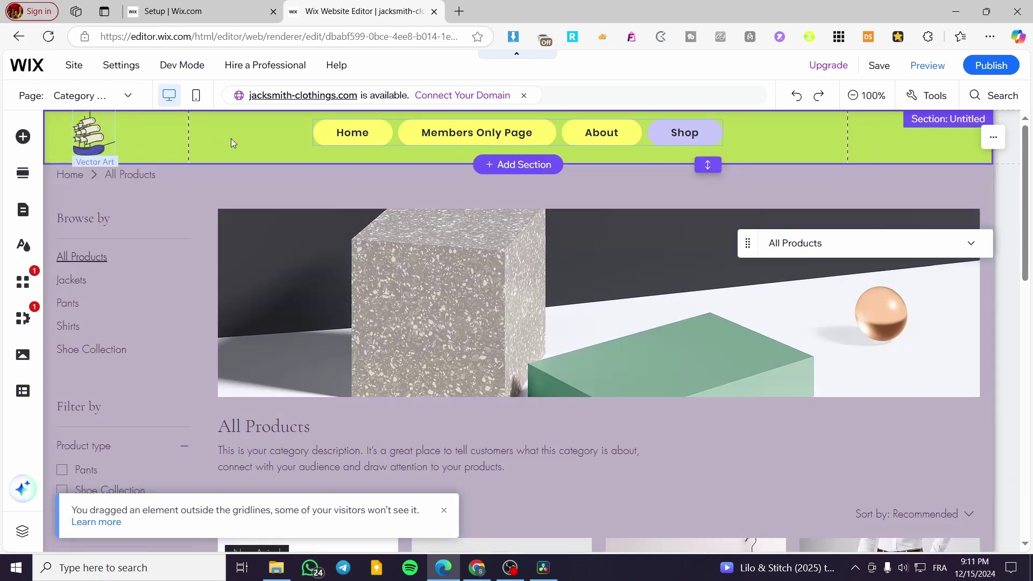
- Save the site with the finished Category Page header and dismiss the save confirmation
{"action": "left_click", "coordinate": [880, 65]}
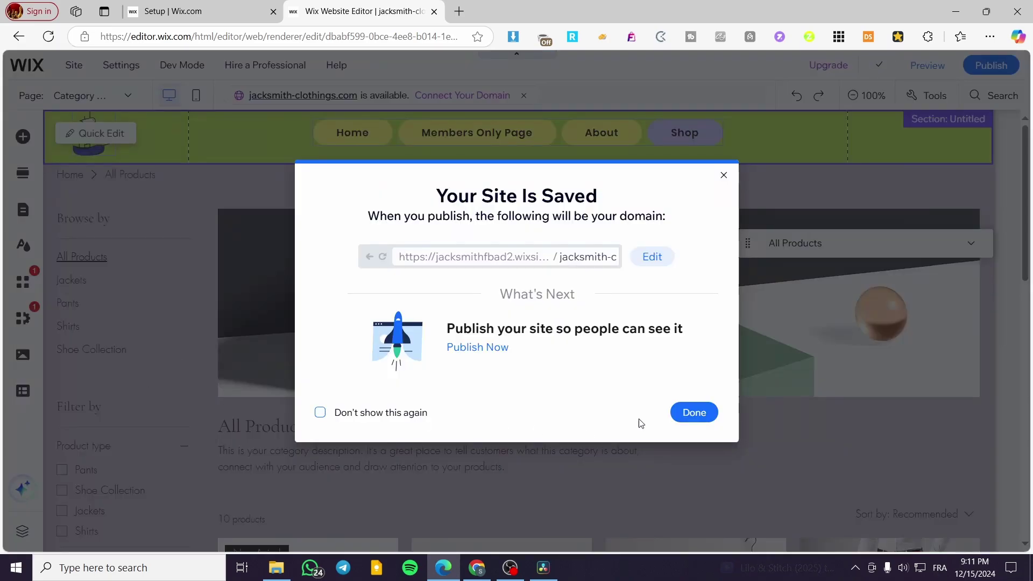
{"action": "left_click", "coordinate": [694, 420]}
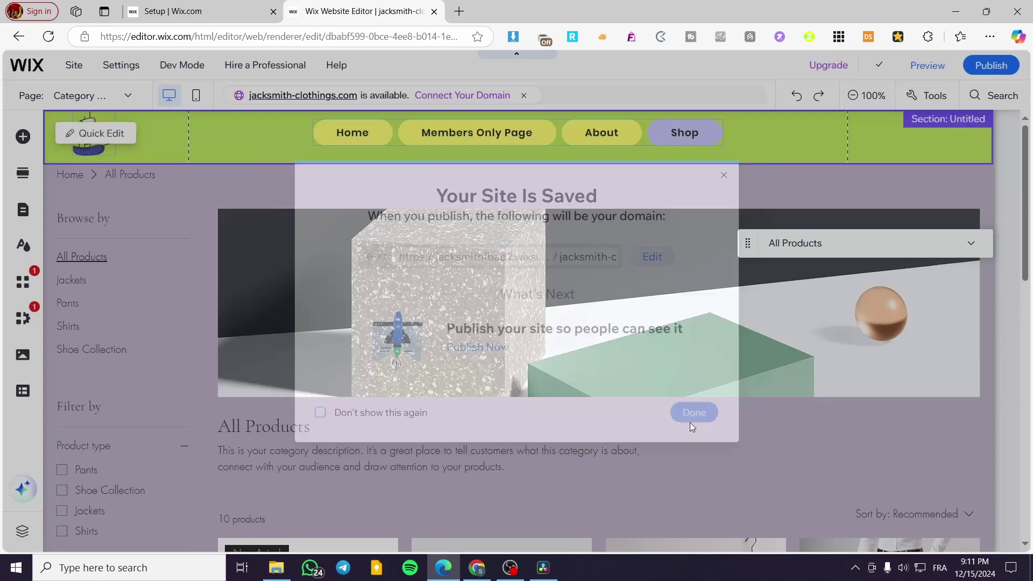
- Open the Home, About and Shop pages in turn to compare the header each one shows
{"action": "left_click", "coordinate": [22, 210]}
{"action": "left_click", "coordinate": [70, 166]}
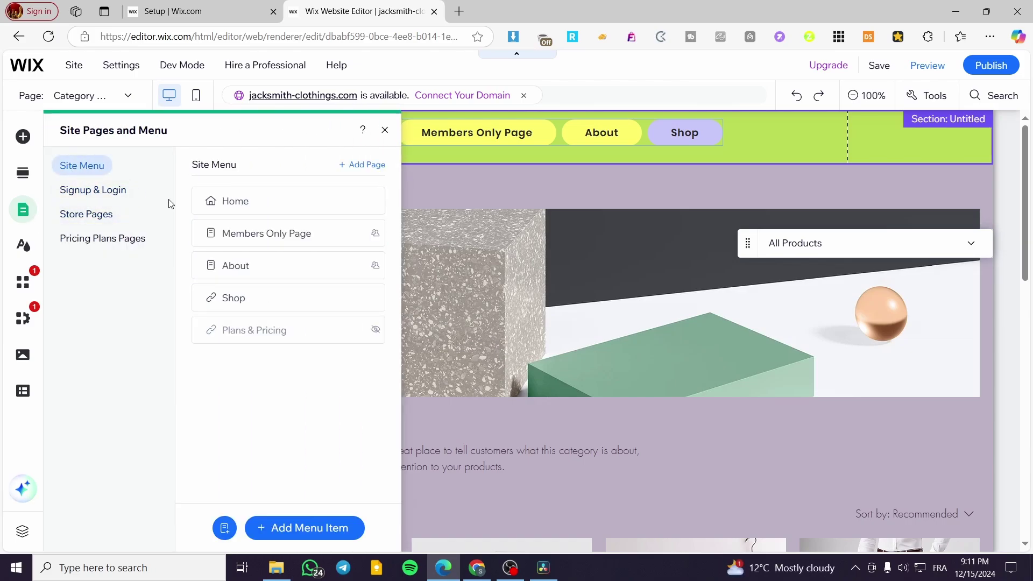
{"action": "left_click", "coordinate": [277, 208]}
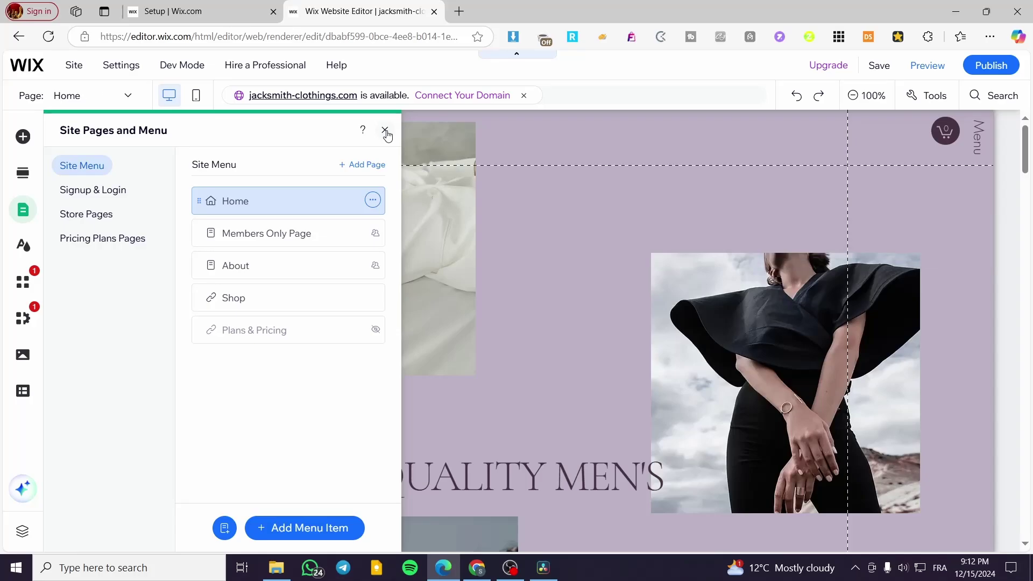
{"action": "left_click", "coordinate": [386, 132]}
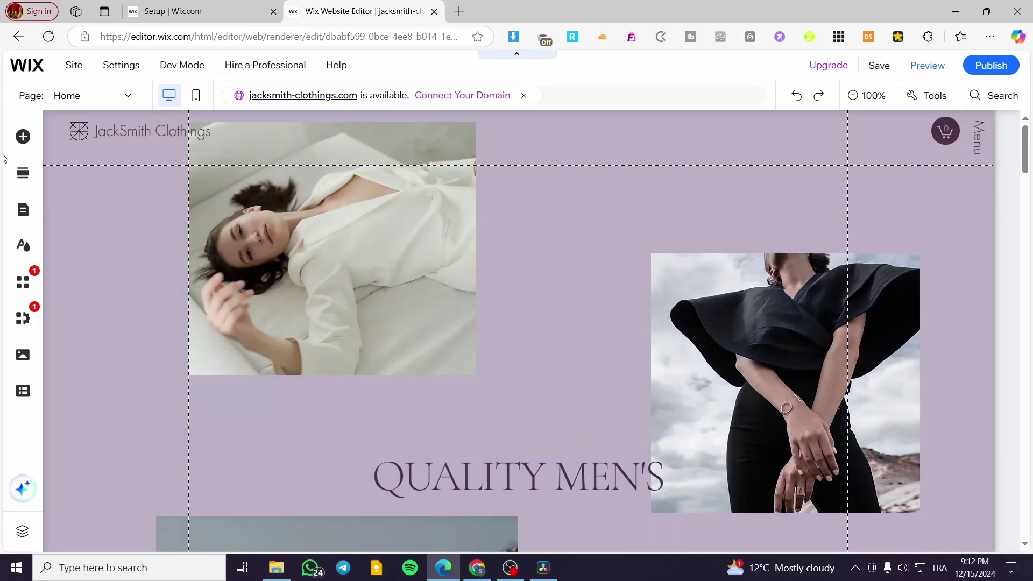
{"action": "left_click", "coordinate": [24, 213]}
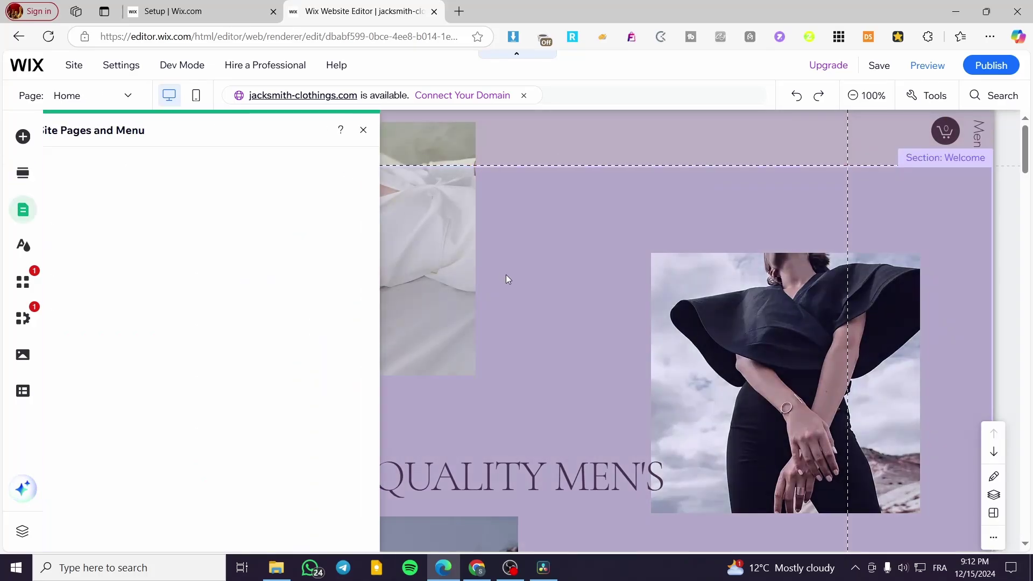
{"action": "left_click", "coordinate": [280, 265]}
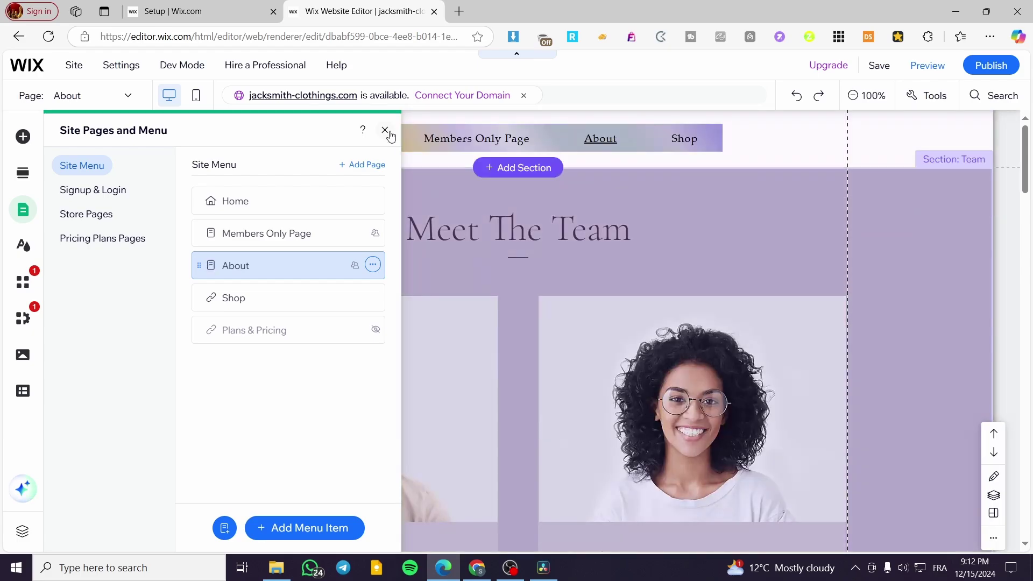
{"action": "left_click", "coordinate": [386, 131]}
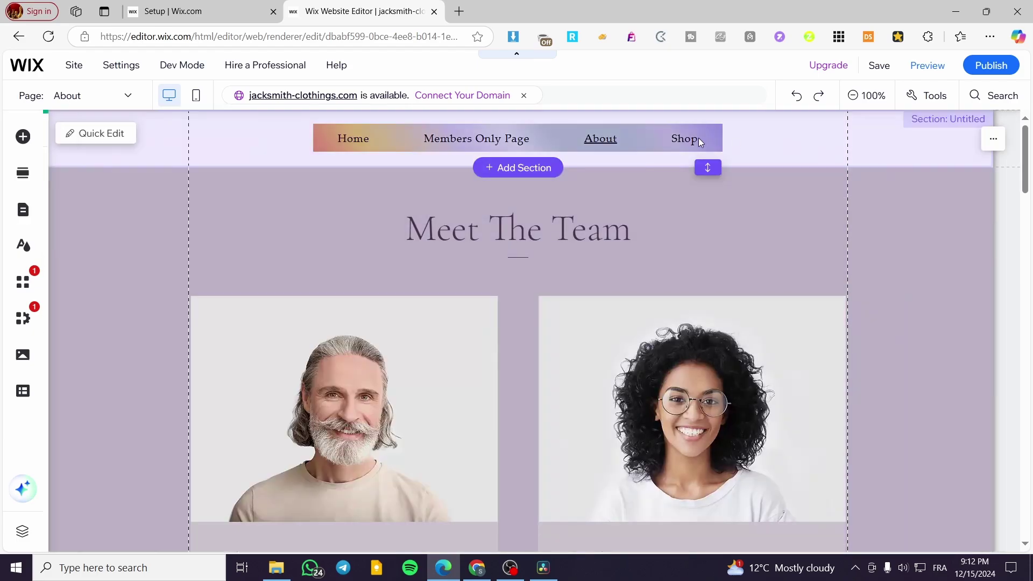
{"action": "left_click", "coordinate": [23, 210]}
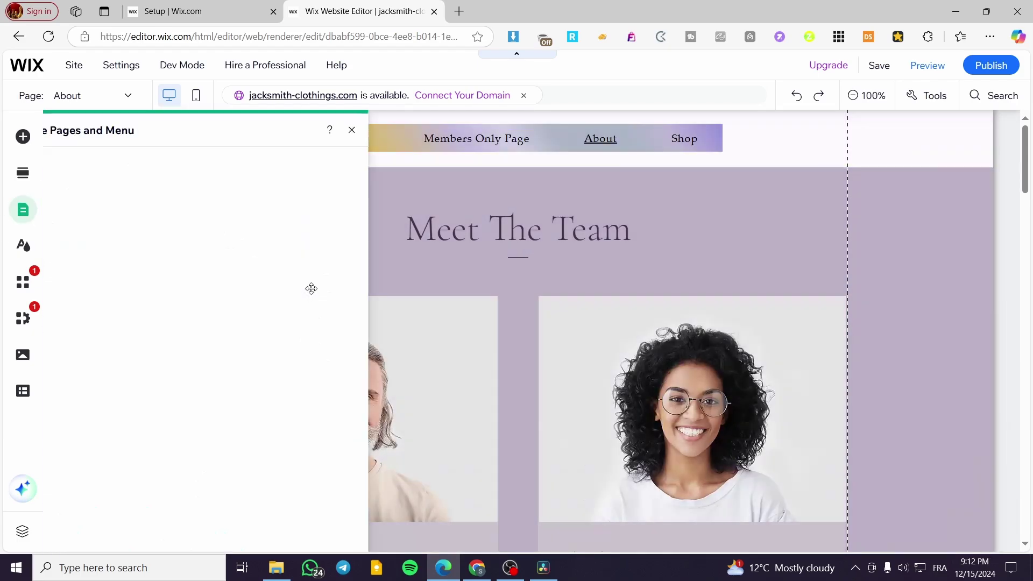
{"action": "left_click", "coordinate": [242, 298]}
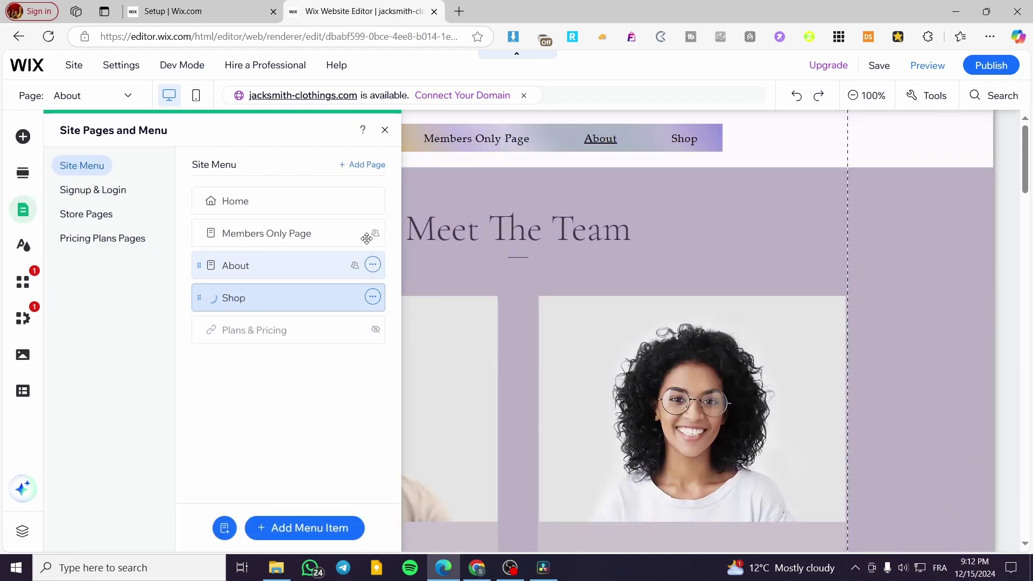
{"action": "left_click", "coordinate": [386, 131]}
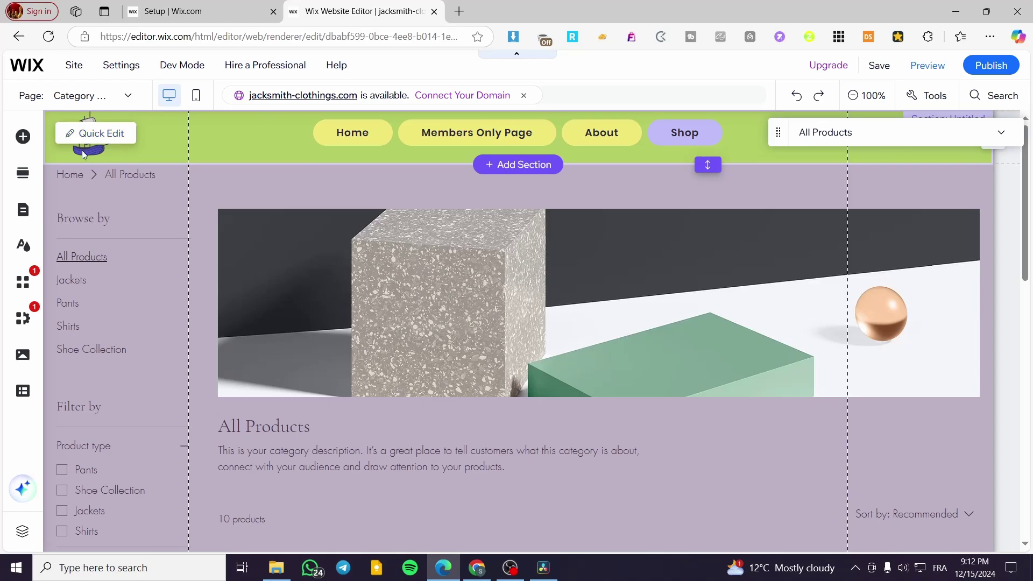
- Switch from the Category Page back to the Home page and close the page list
{"action": "left_click", "coordinate": [22, 209]}
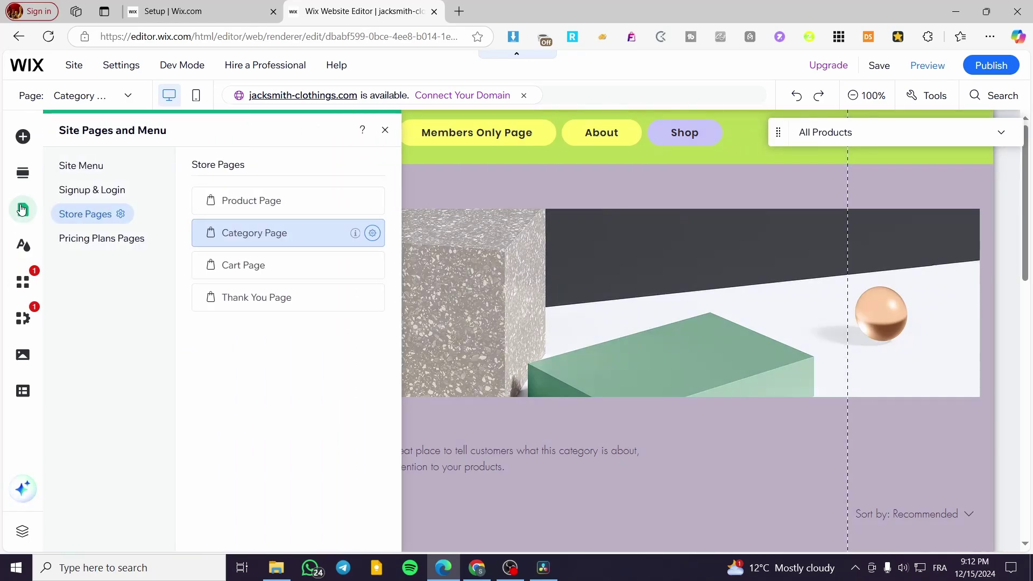
{"action": "left_click", "coordinate": [95, 171]}
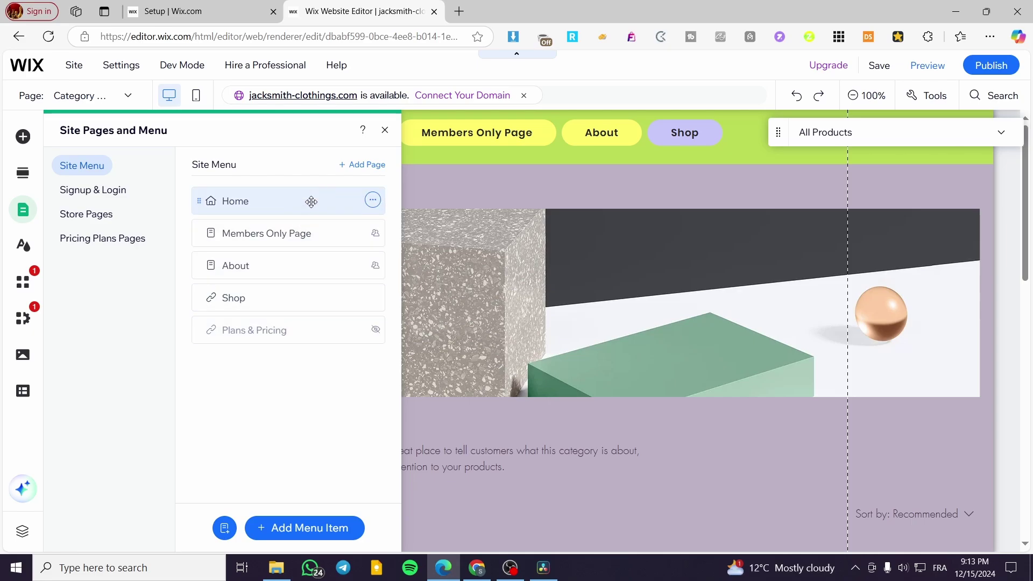
{"action": "left_click", "coordinate": [383, 202]}
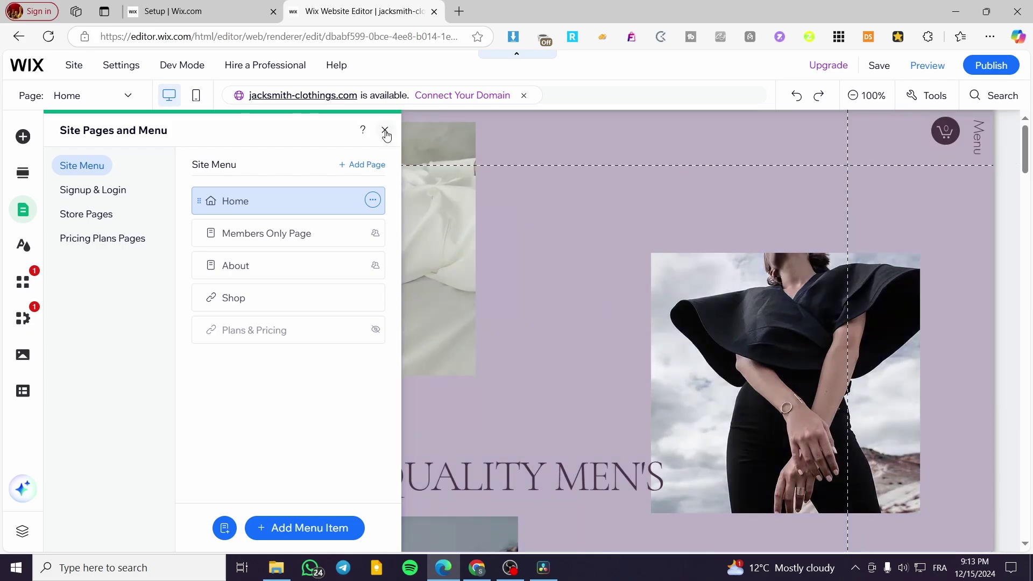
{"action": "left_click", "coordinate": [386, 132]}
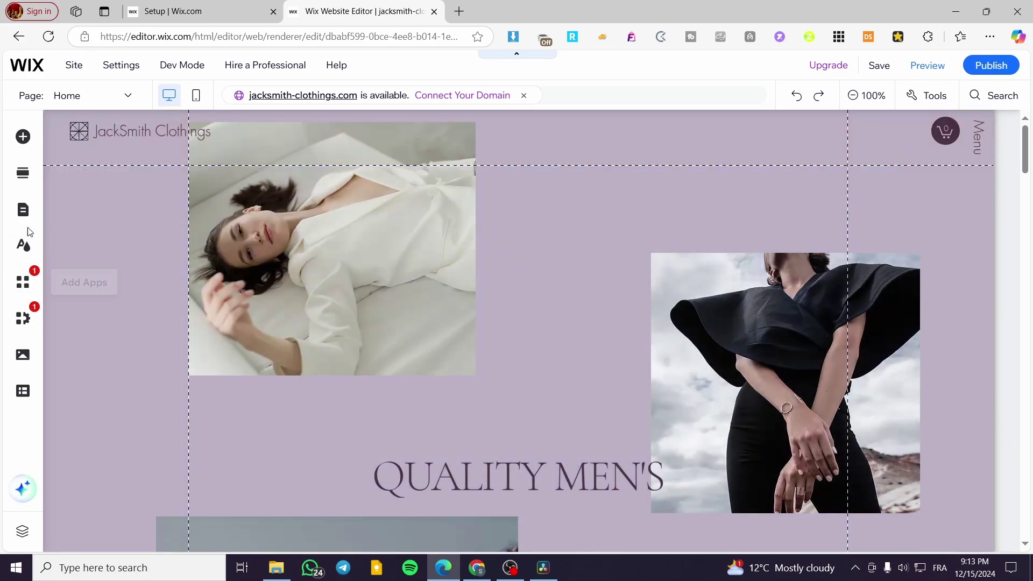
- Check the header and footer layout option in the Home page's settings, then close the settings
{"action": "left_click", "coordinate": [24, 210]}
{"action": "left_click", "coordinate": [374, 200]}
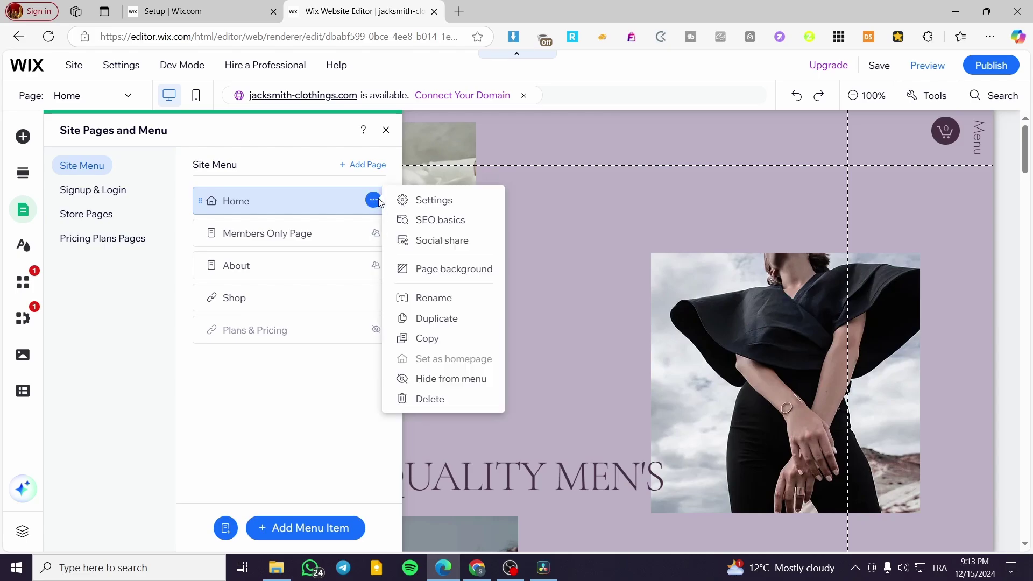
{"action": "left_click", "coordinate": [436, 200]}
{"action": "left_click", "coordinate": [524, 163]}
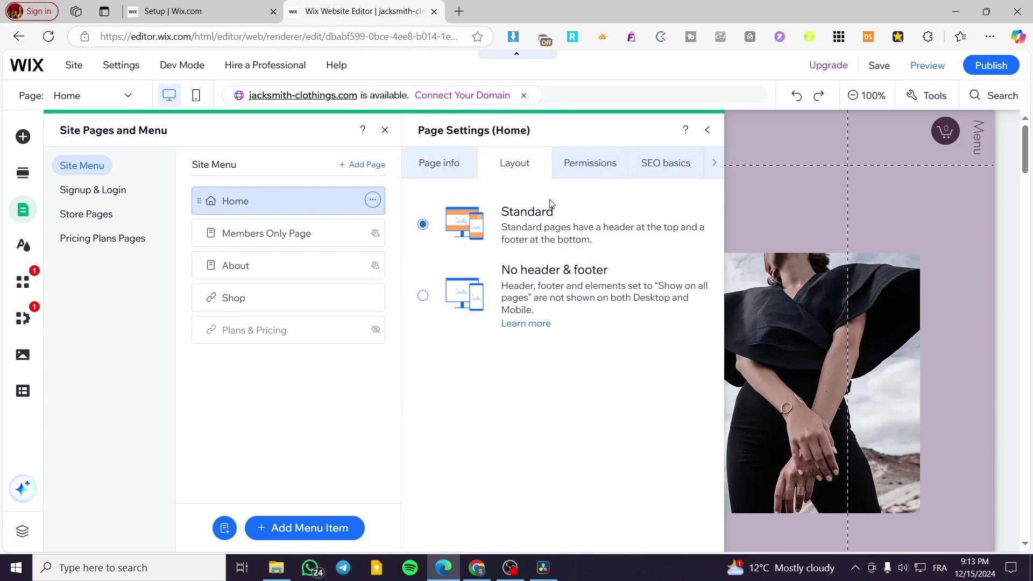
{"action": "left_click", "coordinate": [709, 131]}
{"action": "left_click", "coordinate": [385, 130]}
- Set the Home page header's background to 95% opacity and fill it with the off-white theme color #FDFAFF
{"action": "left_click", "coordinate": [672, 133]}
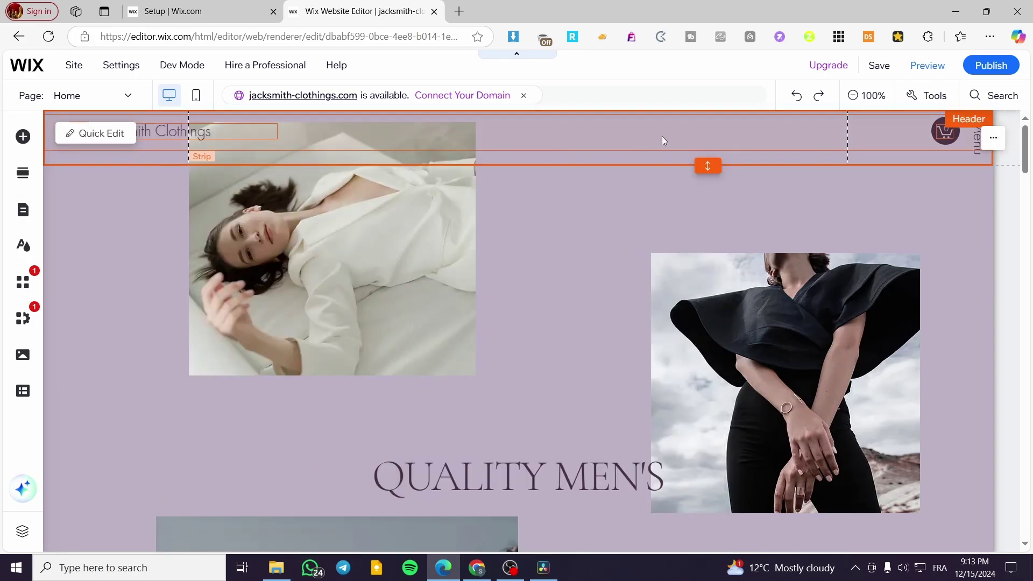
{"action": "left_click", "coordinate": [657, 157]}
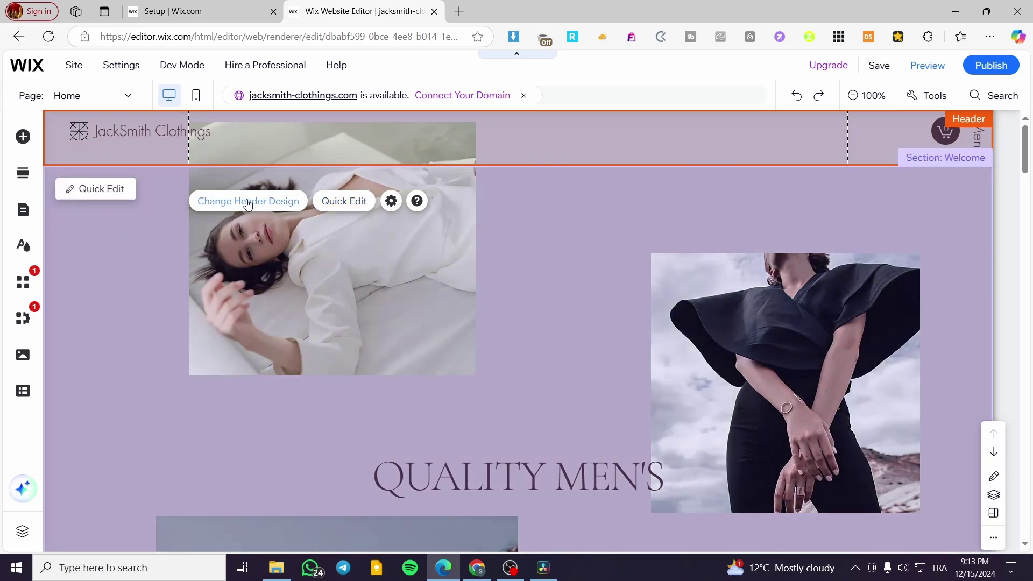
{"action": "left_click", "coordinate": [243, 202]}
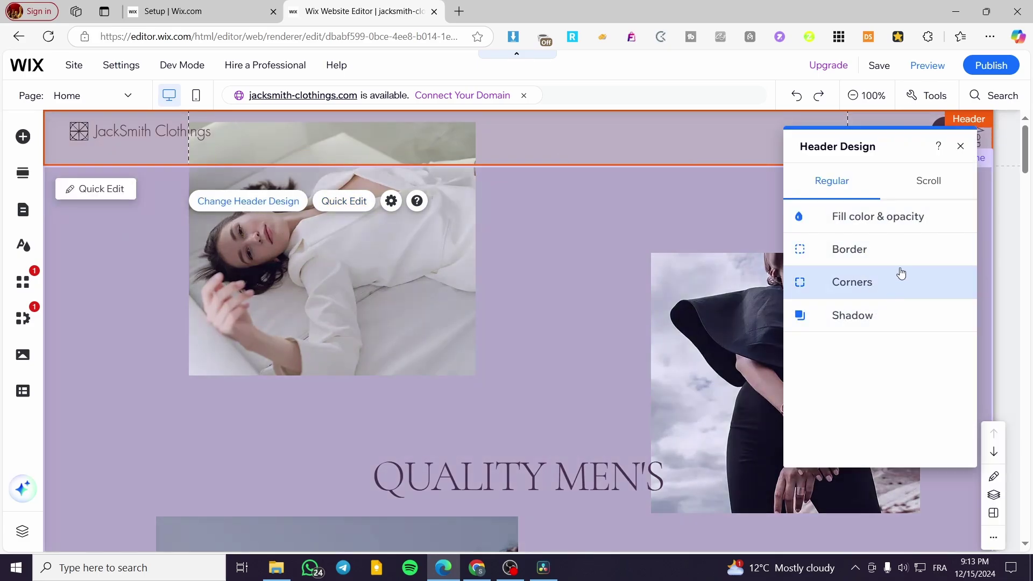
{"action": "left_click", "coordinate": [920, 215]}
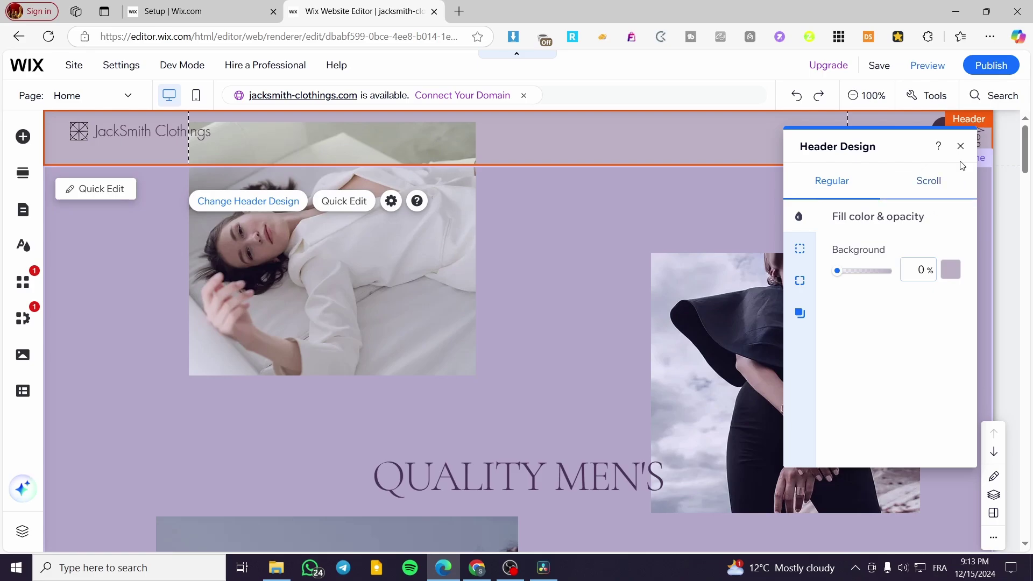
{"action": "left_click_drag", "start_coordinate": [841, 274], "coordinate": [887, 274]}
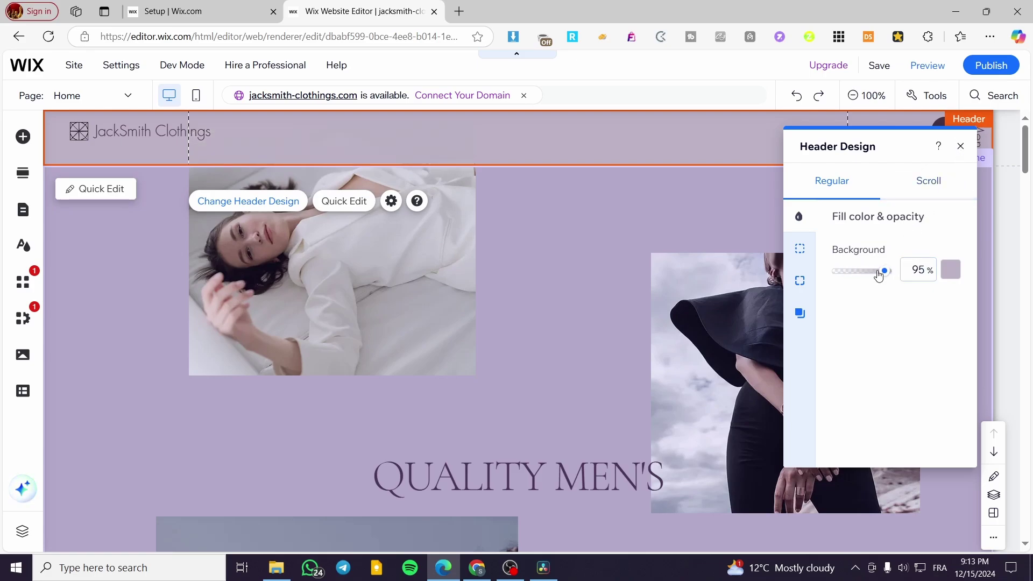
{"action": "left_click", "coordinate": [951, 269]}
{"action": "left_click", "coordinate": [863, 375]}
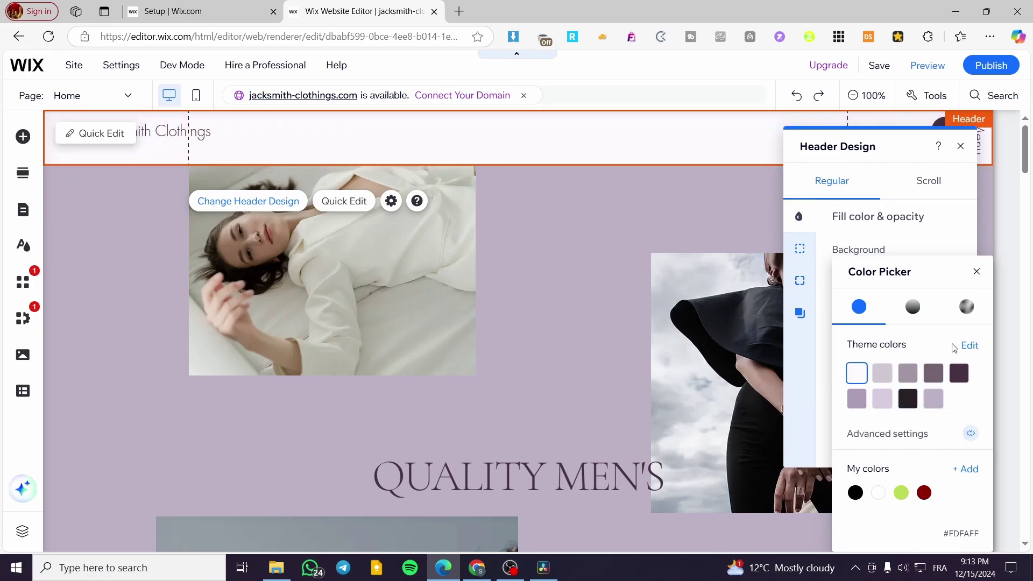
- Change the light base color of the site's color theme to pure white #FFFFFF and close the theme editor
{"action": "left_click", "coordinate": [969, 346]}
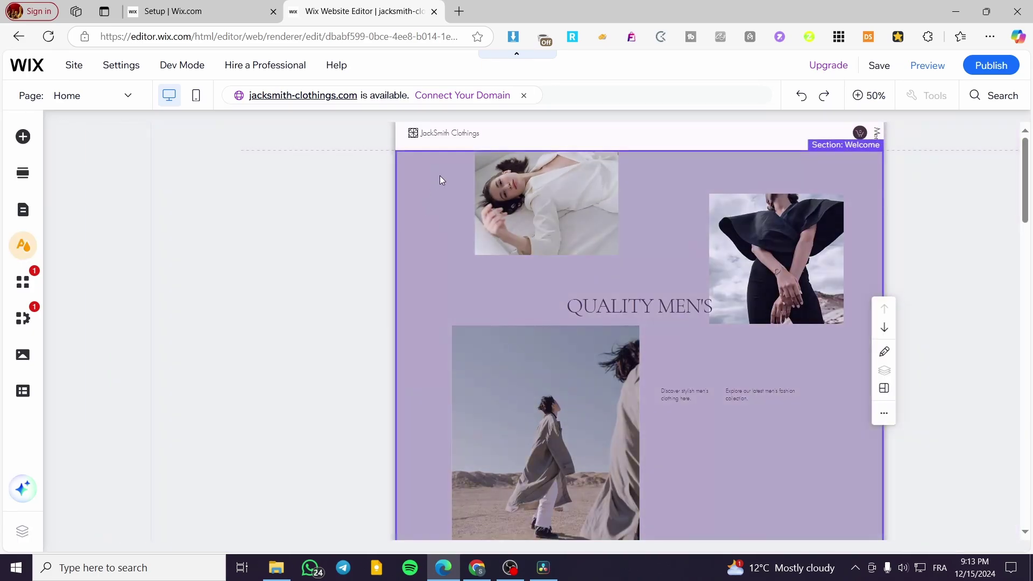
{"action": "scroll", "coordinate": [164, 368], "scroll_direction": "down", "scroll_amount": 1}
{"action": "scroll", "coordinate": [164, 368], "scroll_direction": "up", "scroll_amount": 1}
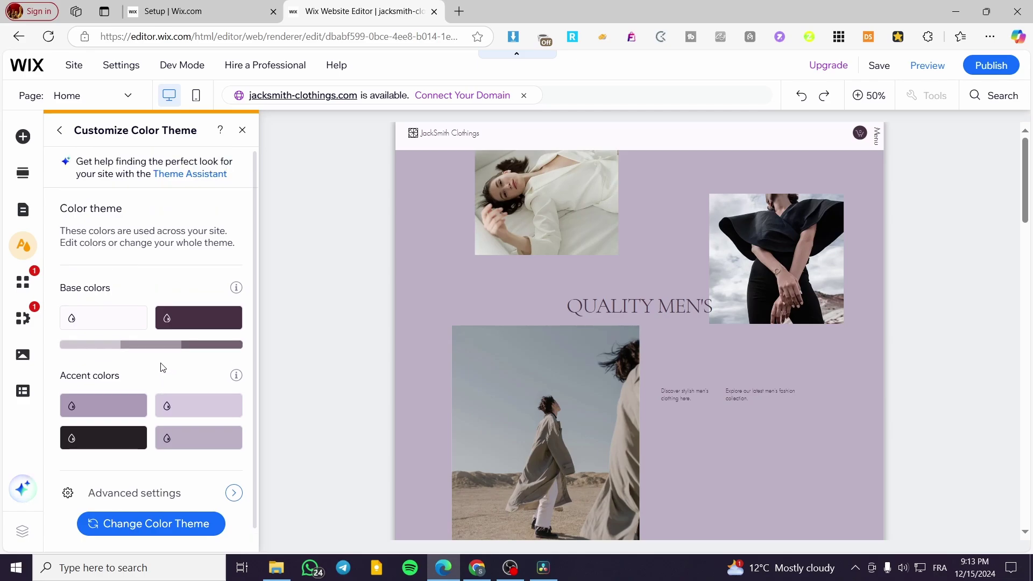
{"action": "left_click", "coordinate": [113, 318]}
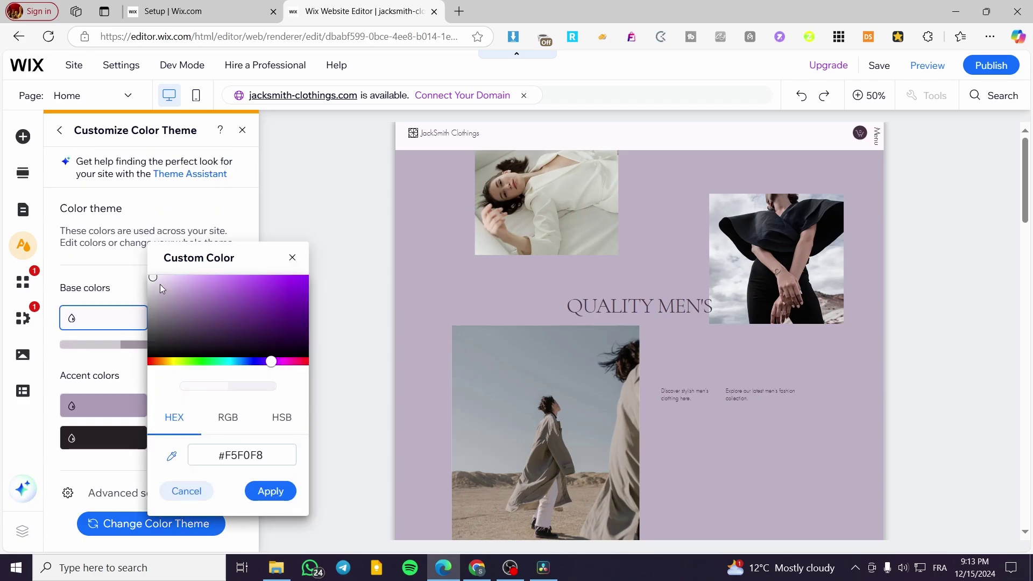
{"action": "left_click_drag", "start_coordinate": [160, 285], "coordinate": [139, 274]}
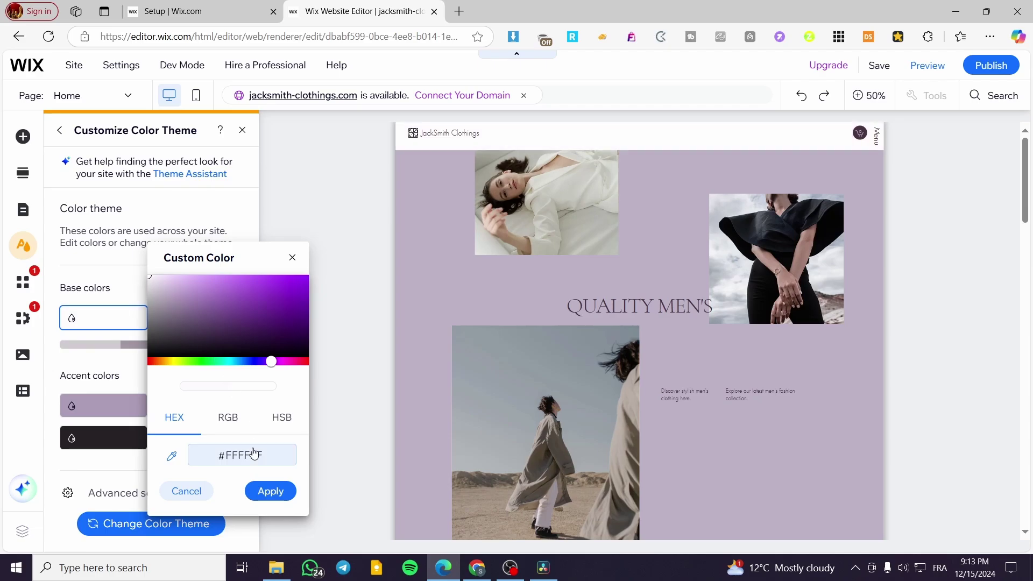
{"action": "left_click", "coordinate": [272, 490]}
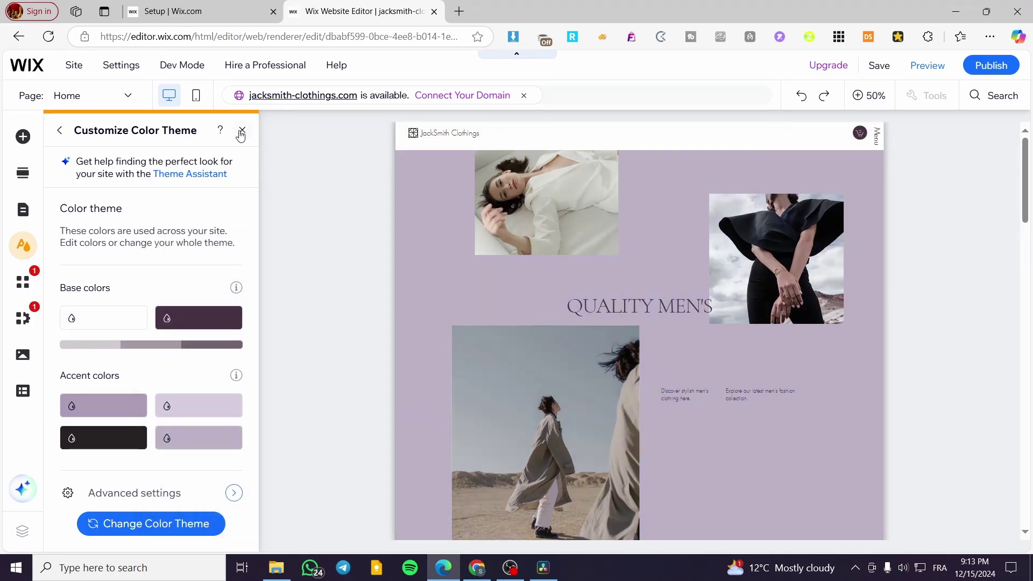
{"action": "left_click", "coordinate": [250, 134]}
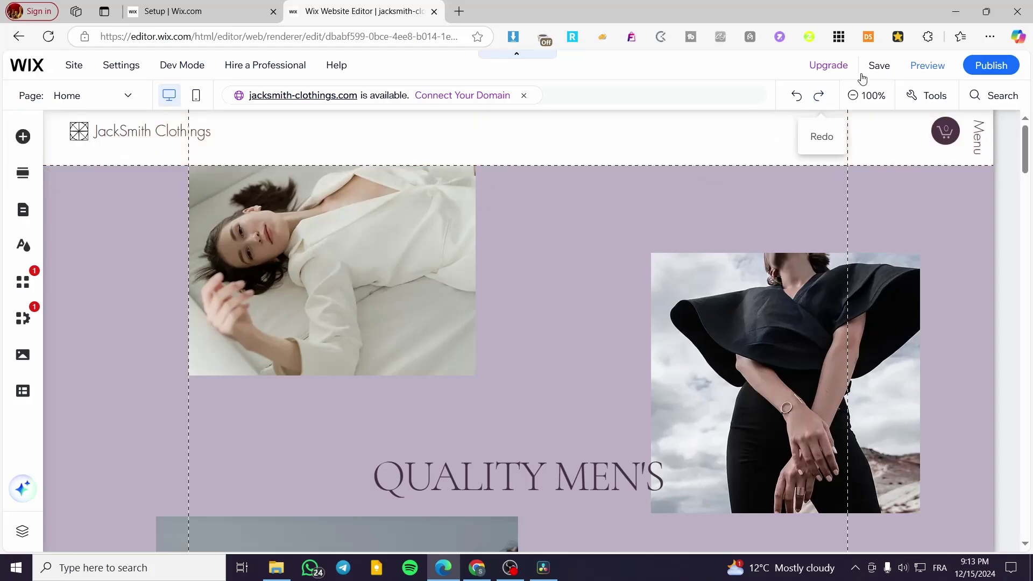
- Save the site with the restyled Home page header and dismiss the save confirmation
{"action": "left_click", "coordinate": [877, 74]}
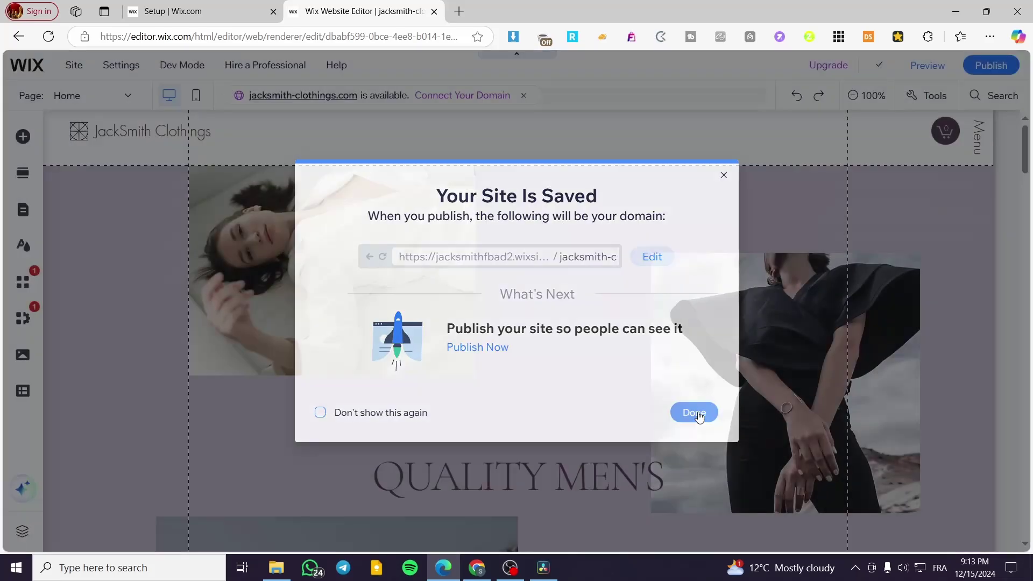
{"action": "left_click", "coordinate": [693, 412]}
{"action": "left_click", "coordinate": [675, 195]}
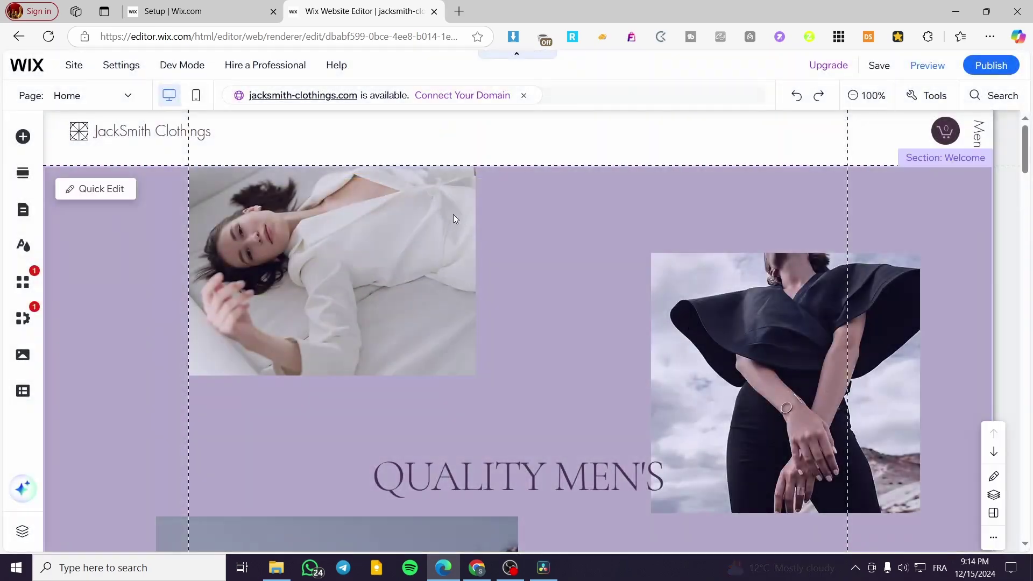